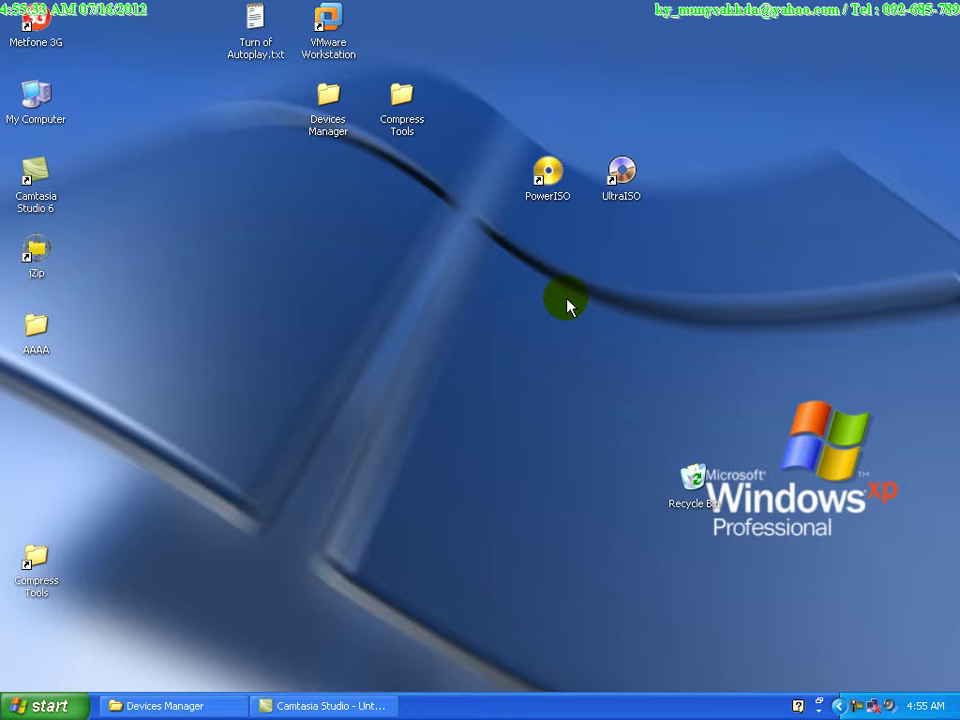
- Refresh the desktop and open the Devices Manager folder
right_click(604, 313)
click(635, 342)
double_click(327, 97)
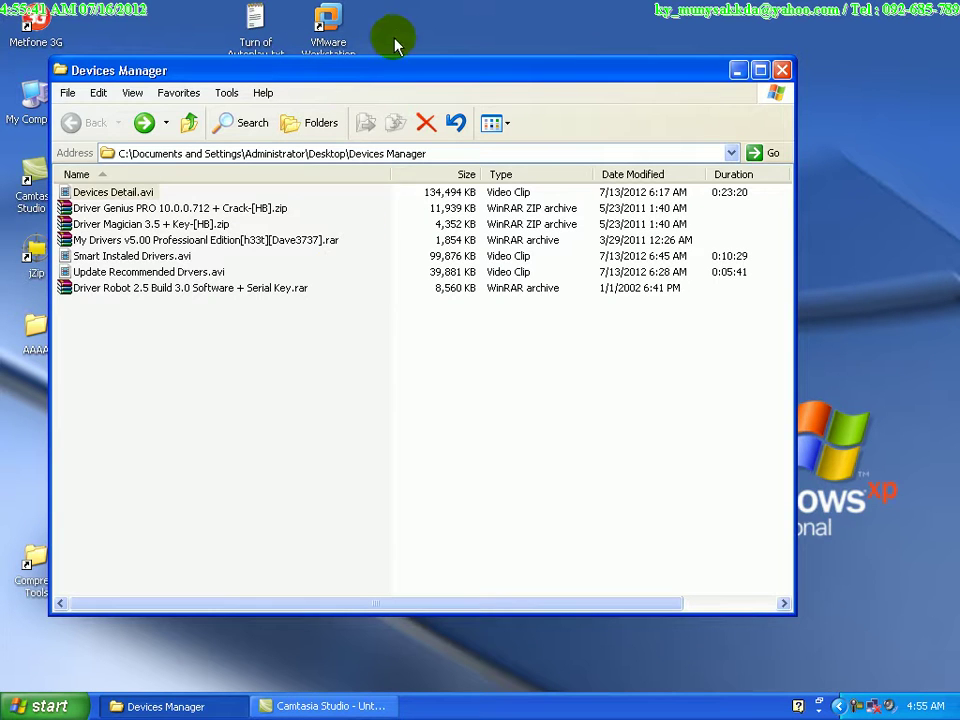
drag(392, 75, 450, 79)
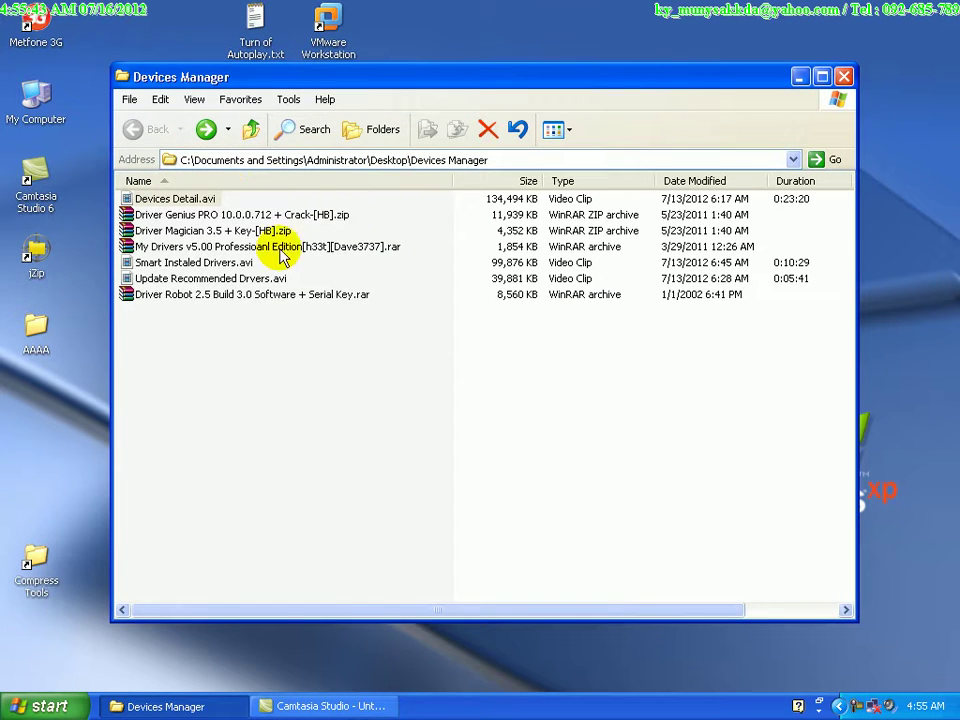
- Examine the driver utility archives in the Devices Manager folder, including Driver Genius PRO, Driver Magician and Driver Robot
click(158, 214)
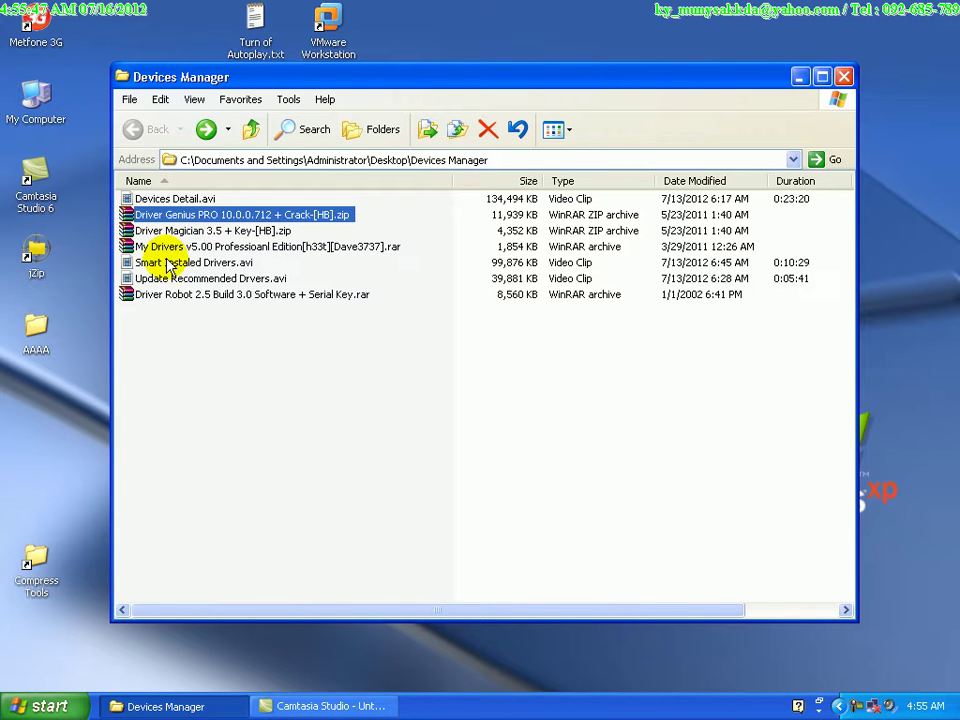
click(244, 242)
click(242, 215)
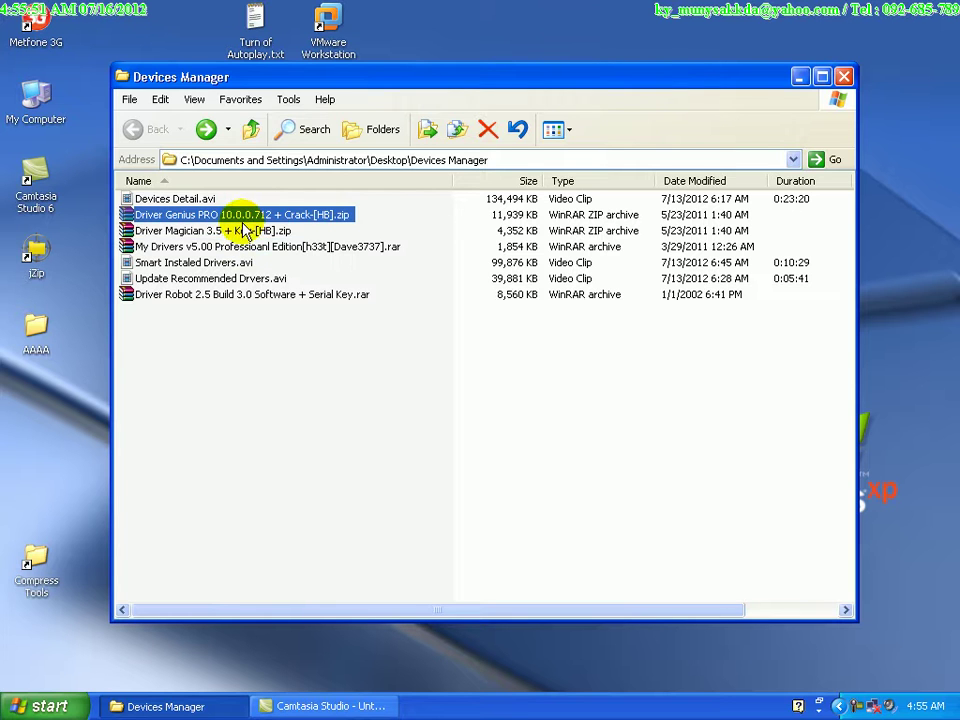
click(245, 231)
click(240, 214)
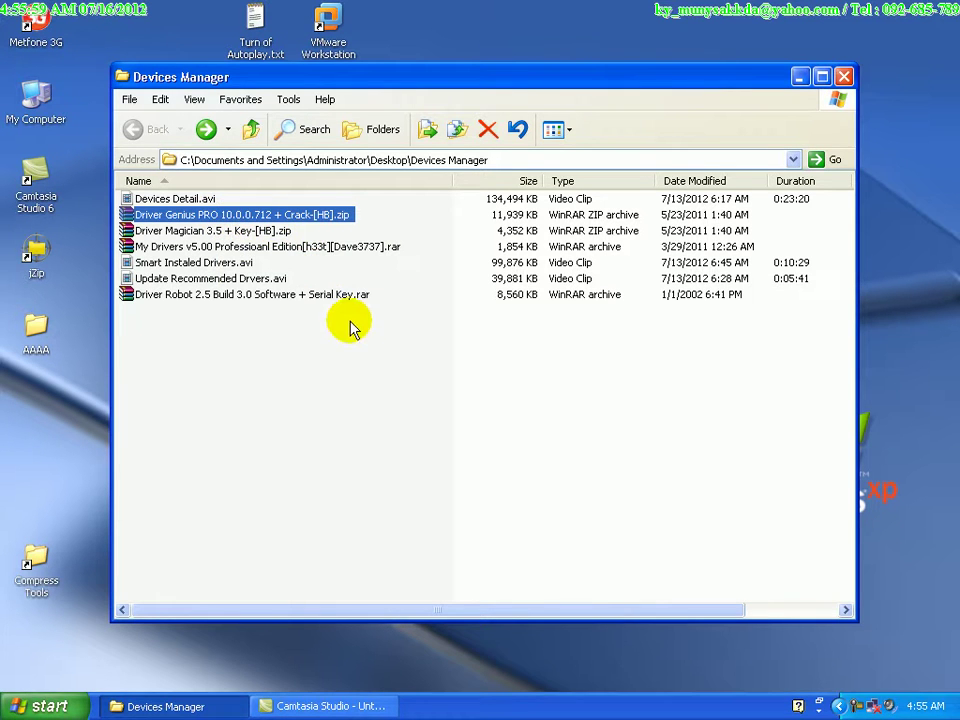
click(168, 231)
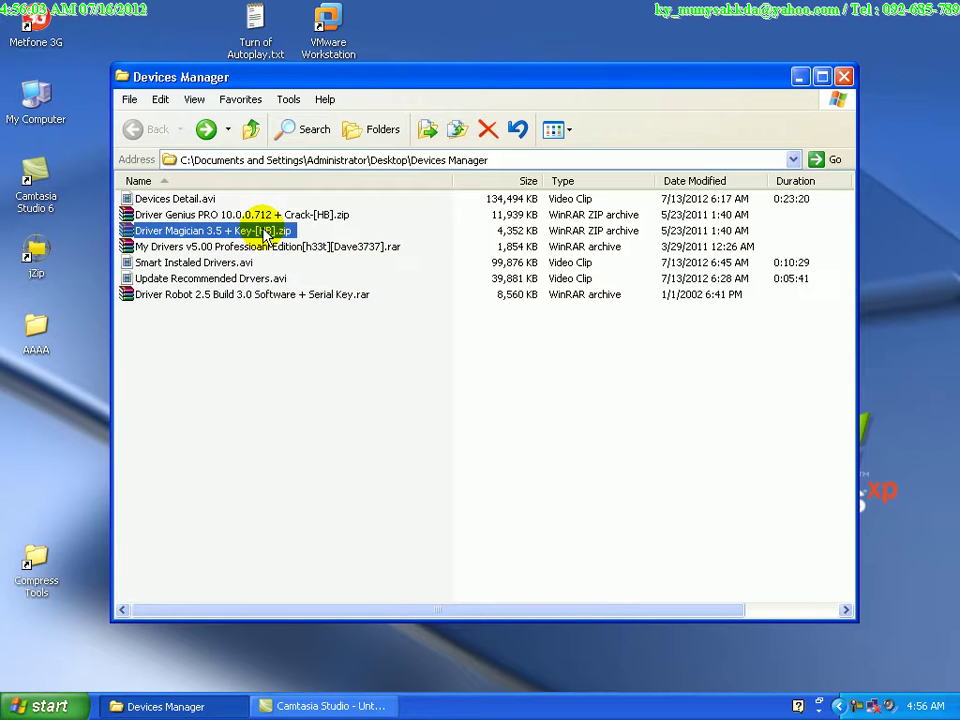
click(232, 298)
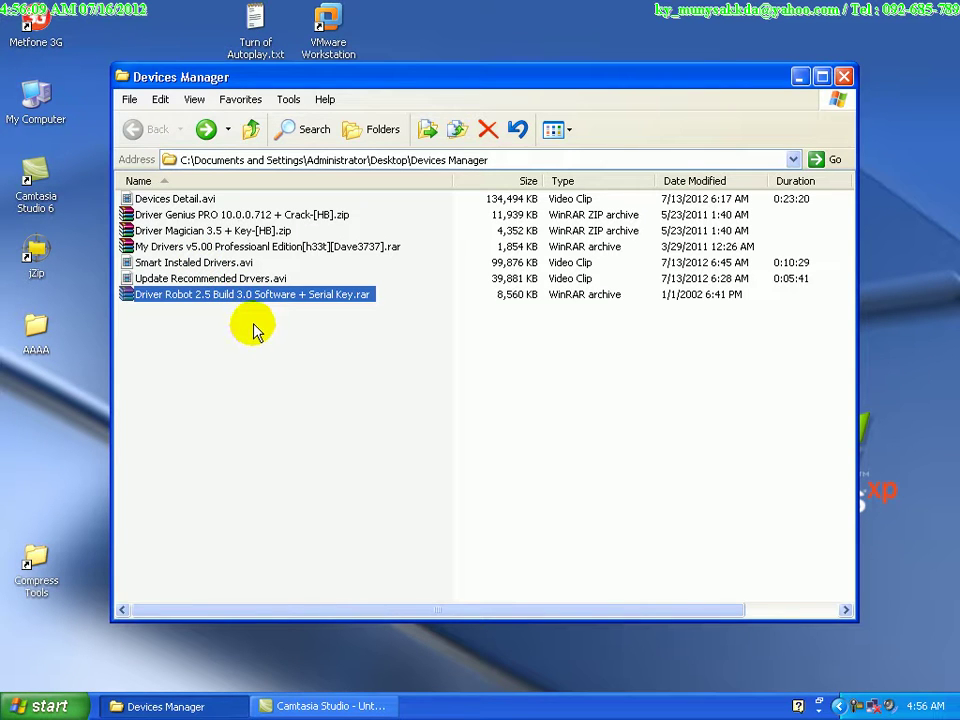
click(255, 330)
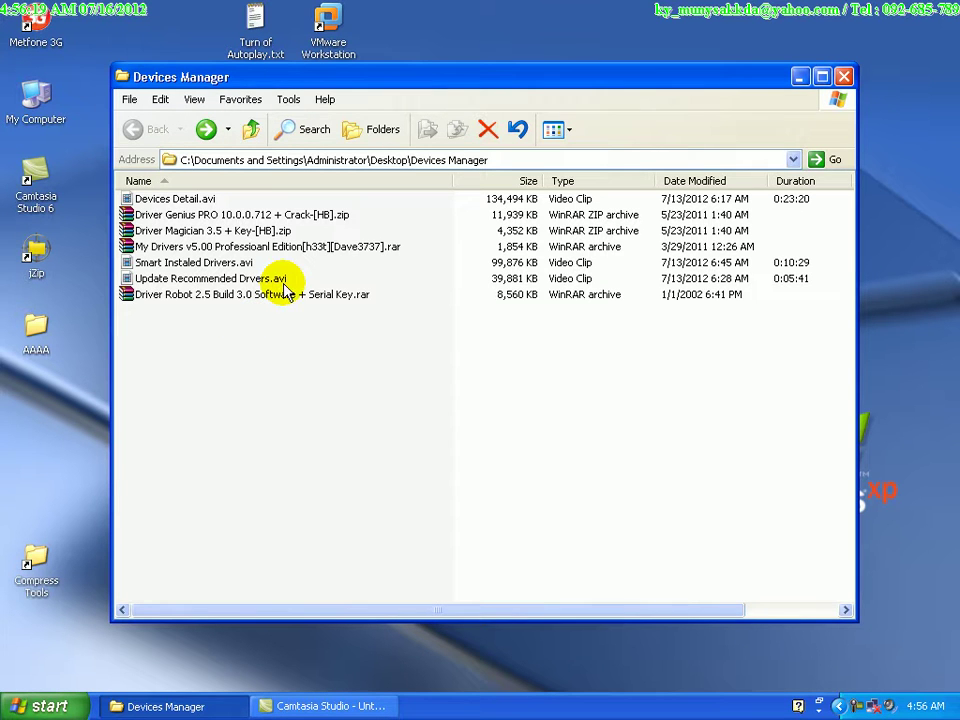
- Extract the folder inside the Driver Genius PRO 10.0.0.712 archive to the desktop and close WinRAR
click(257, 216)
double_click(257, 216)
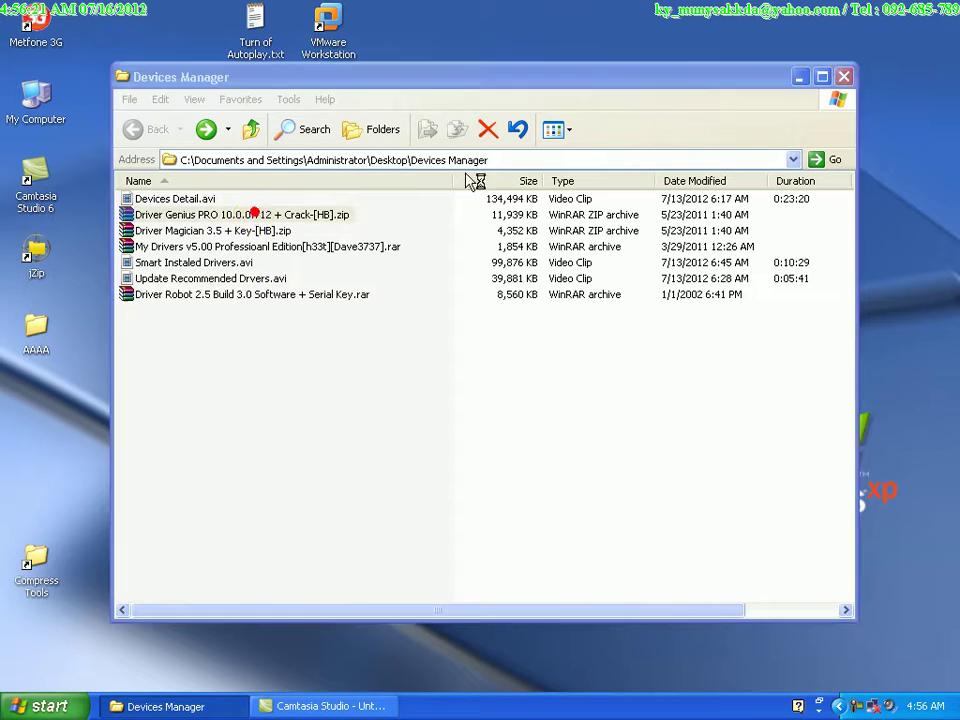
click(799, 77)
drag(505, 47, 834, 51)
drag(528, 216, 305, 222)
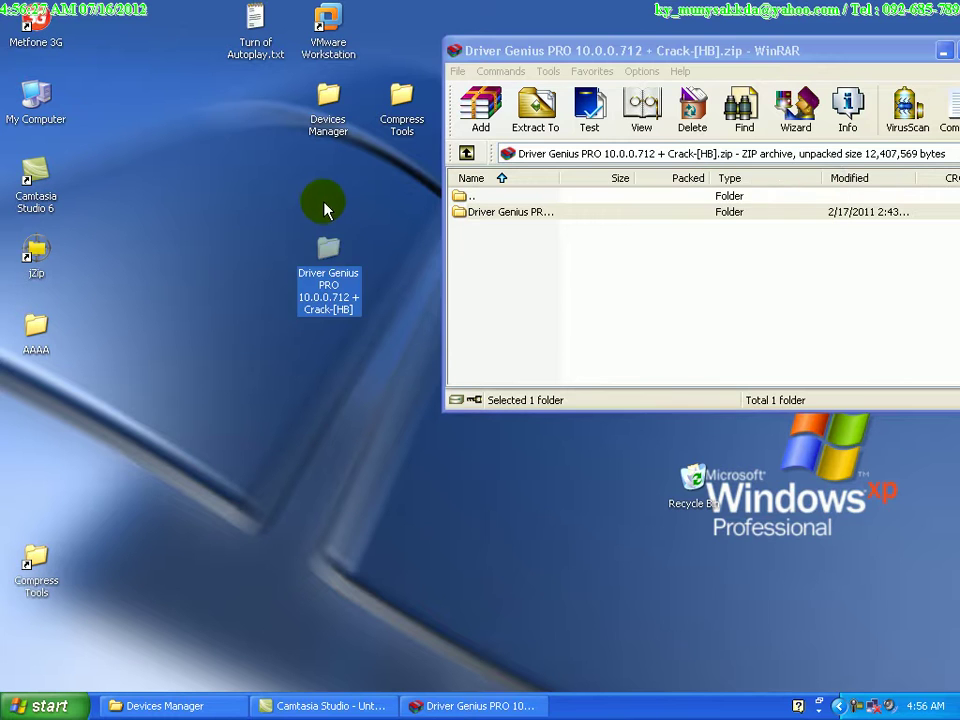
click(616, 52)
drag(617, 52, 269, 49)
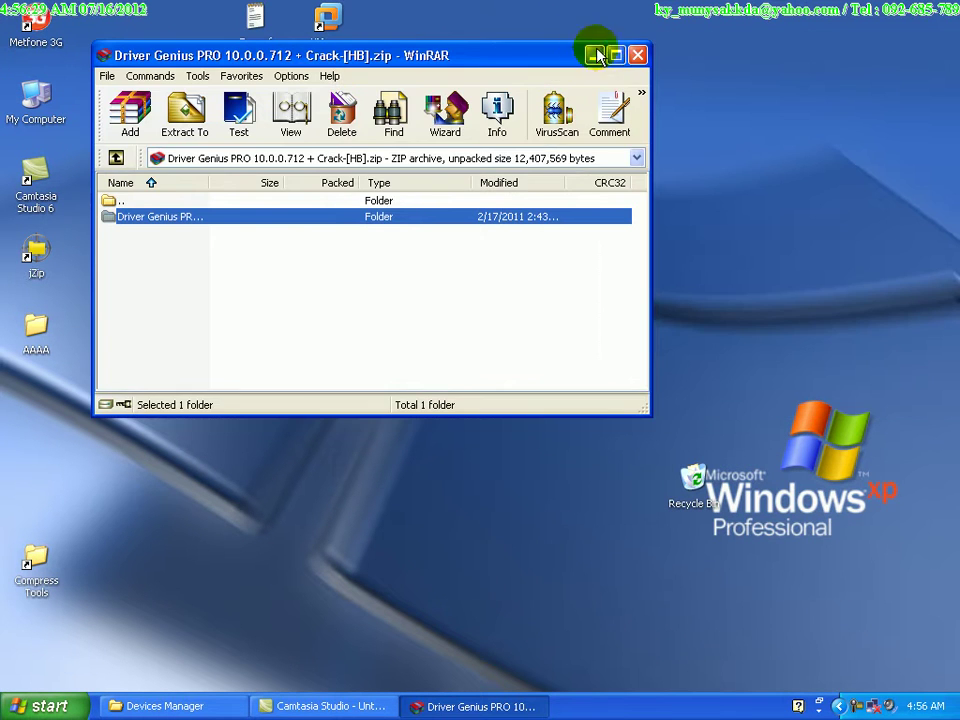
click(637, 47)
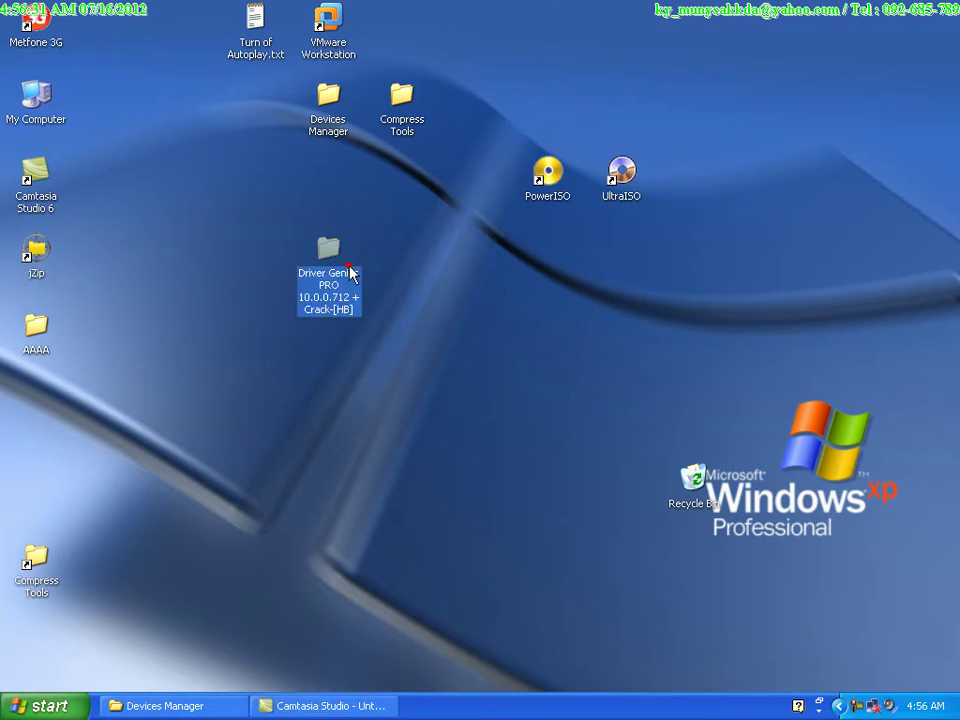
- Run drvgenpro.exe from the setup subfolder of the extracted Driver Genius PRO folder
double_click(350, 272)
drag(521, 90, 590, 80)
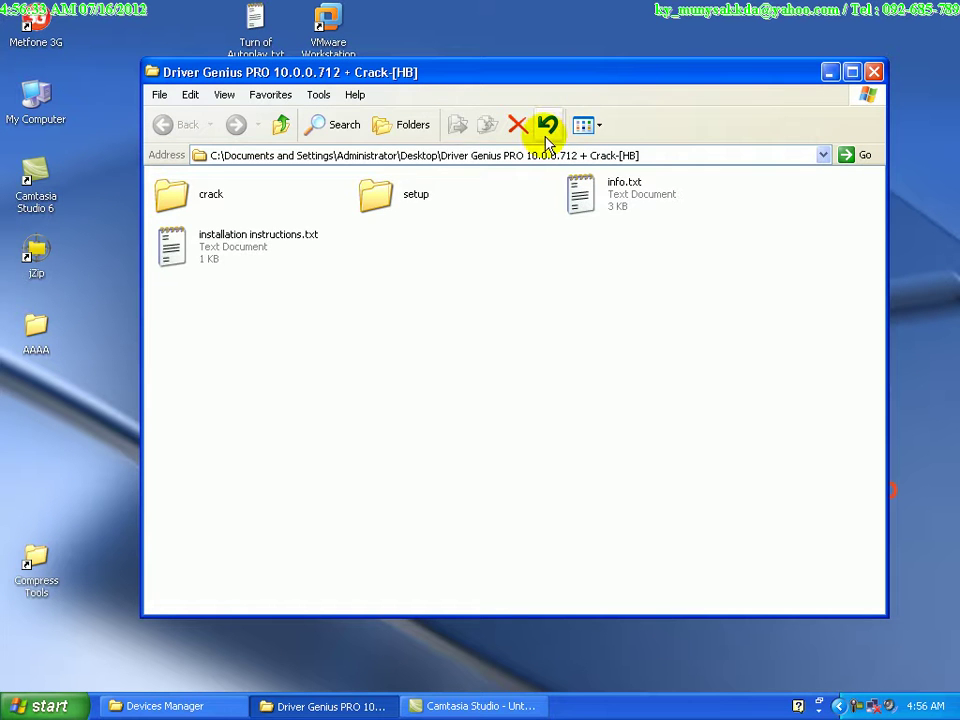
double_click(410, 198)
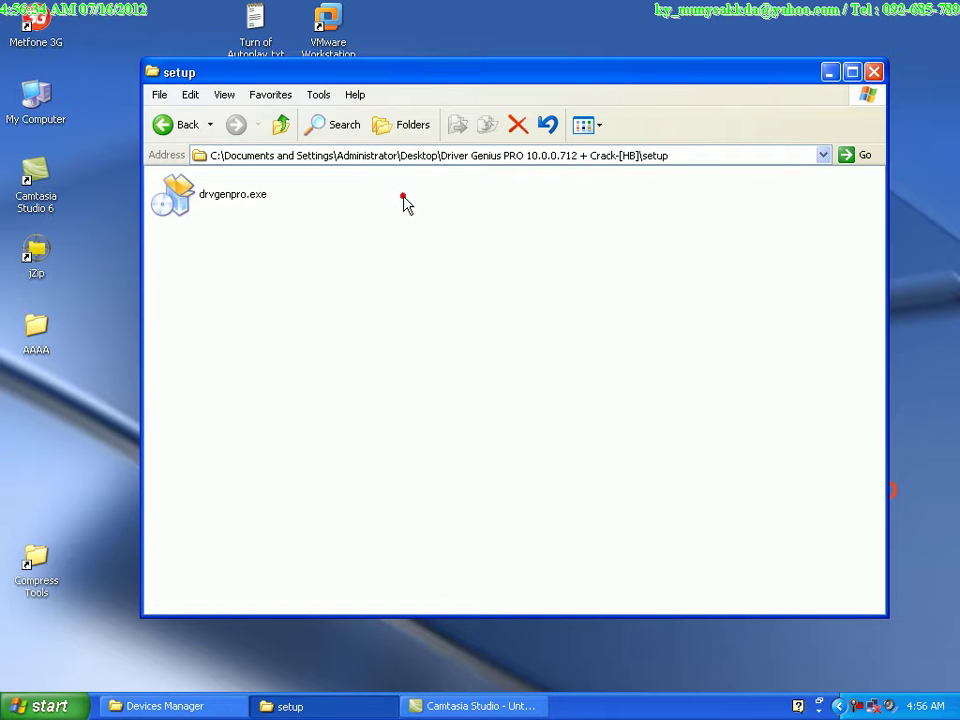
double_click(182, 200)
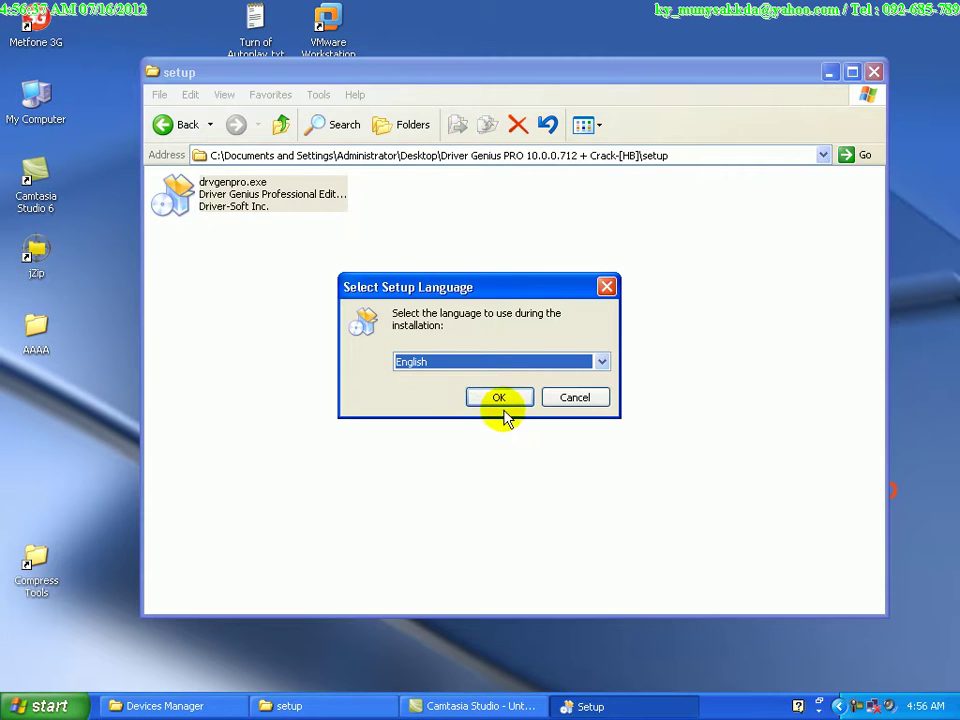
- Start the installation in English and accept the license agreement
click(498, 401)
click(600, 510)
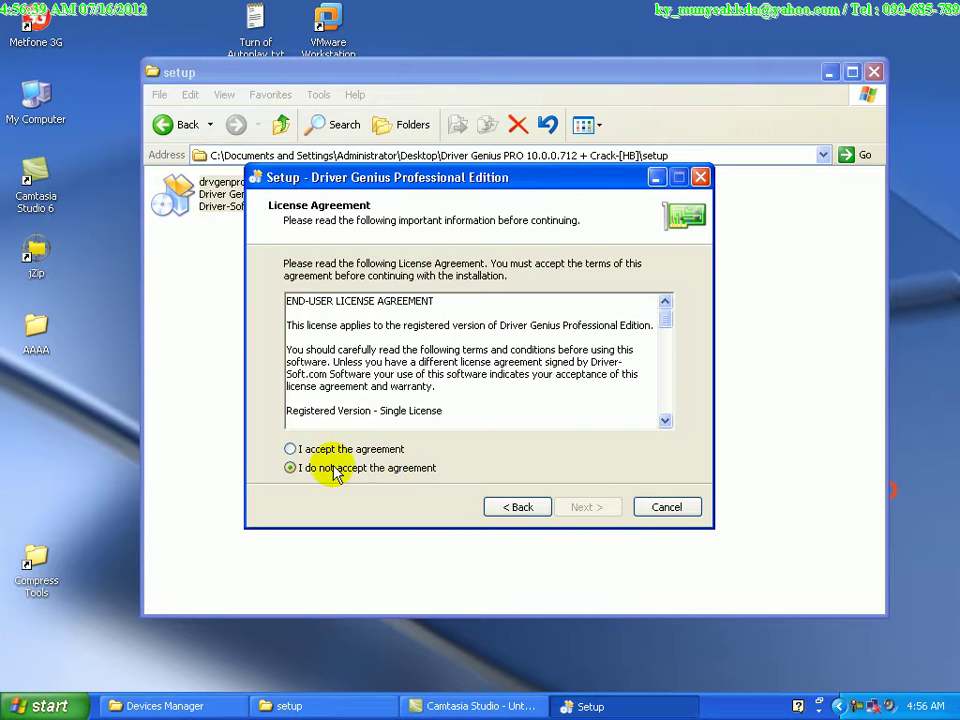
click(326, 448)
click(583, 508)
click(584, 508)
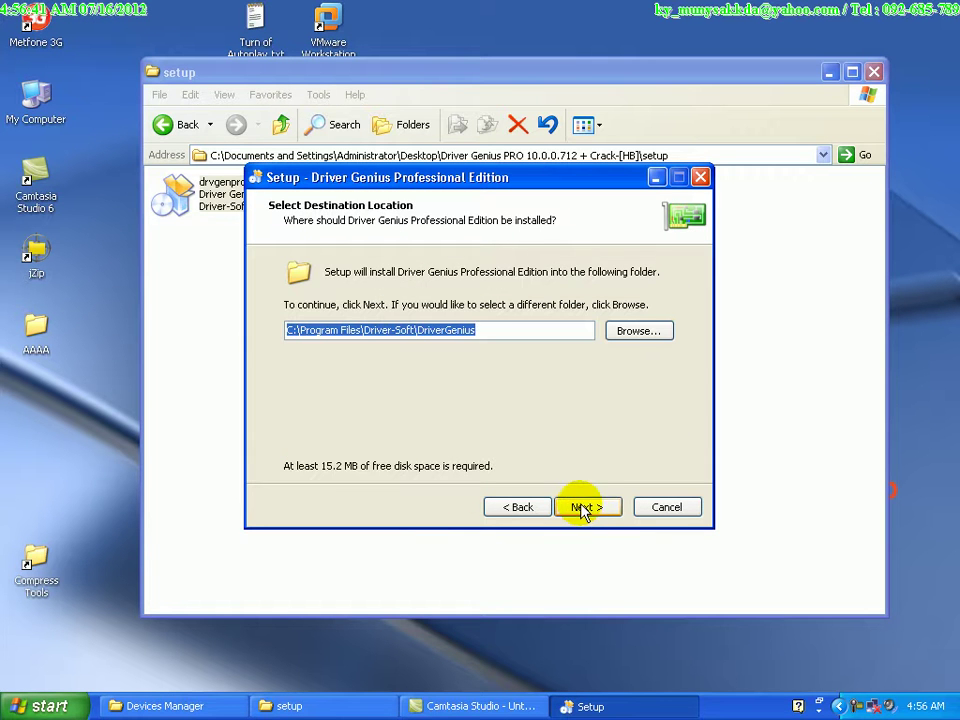
- Install Driver Genius Professional Edition to the default DriverGenius folder with a desktop icon
click(588, 508)
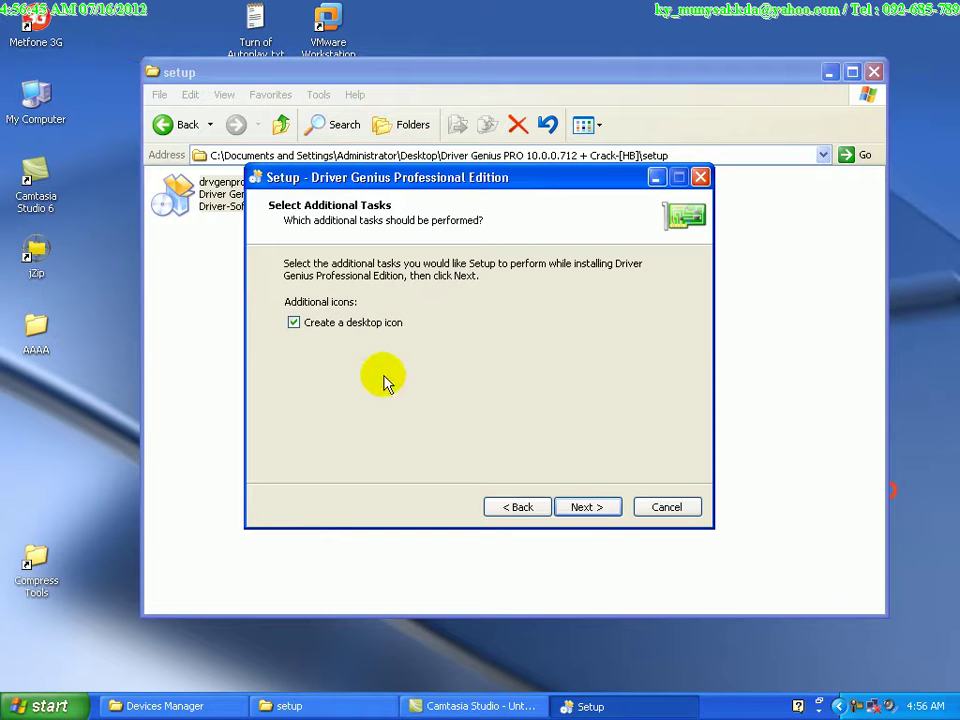
click(585, 508)
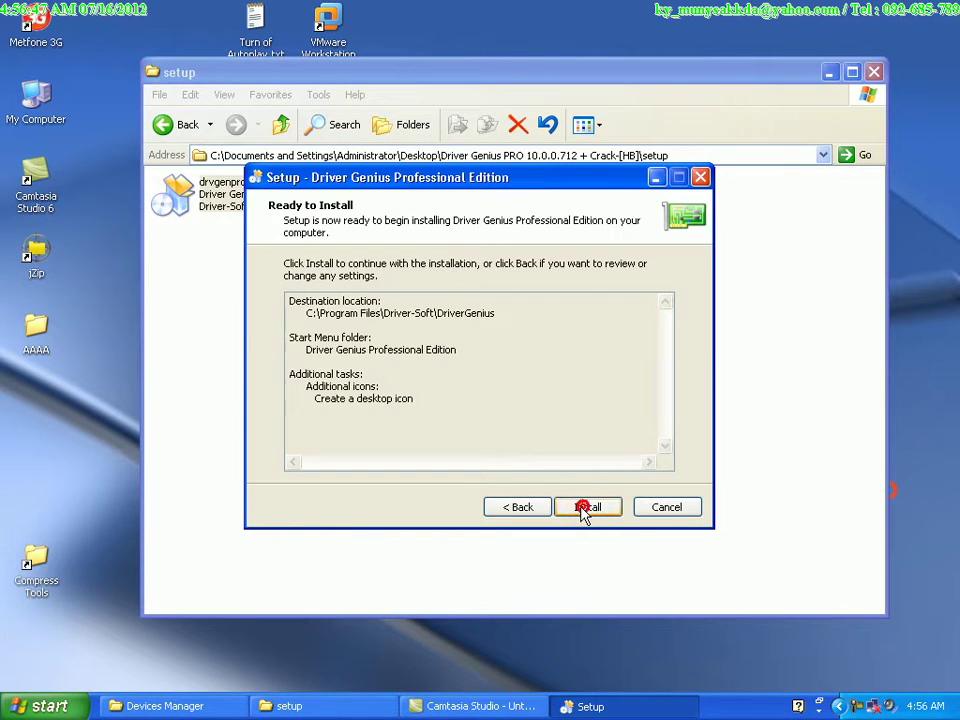
click(585, 508)
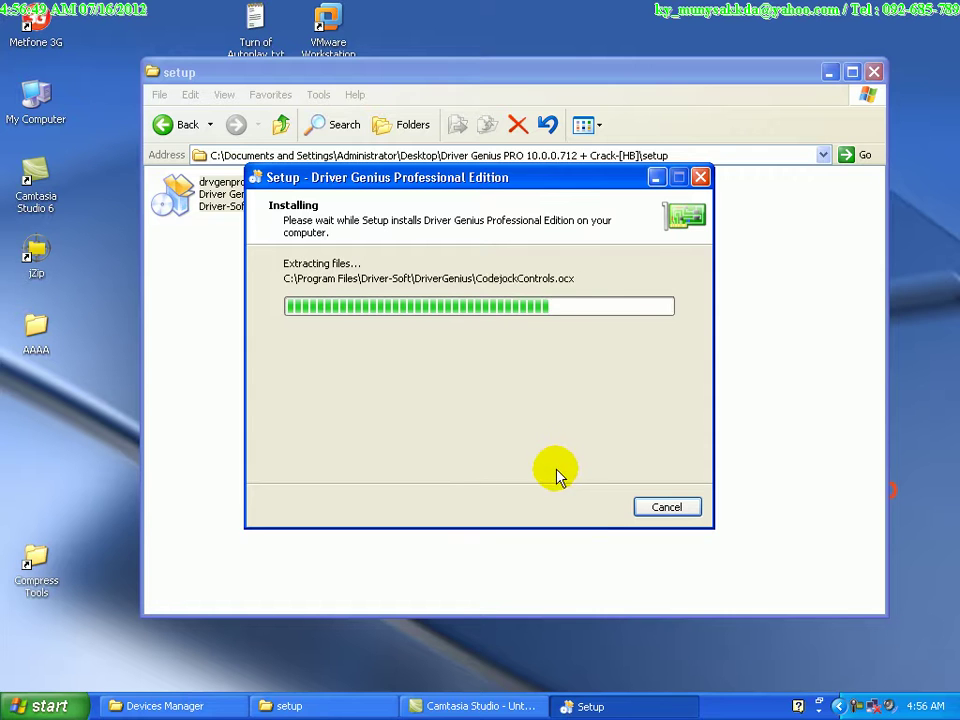
- Return to the extracted folder's main level and finish the setup wizard without launching Driver Genius Professional Edition
click(172, 124)
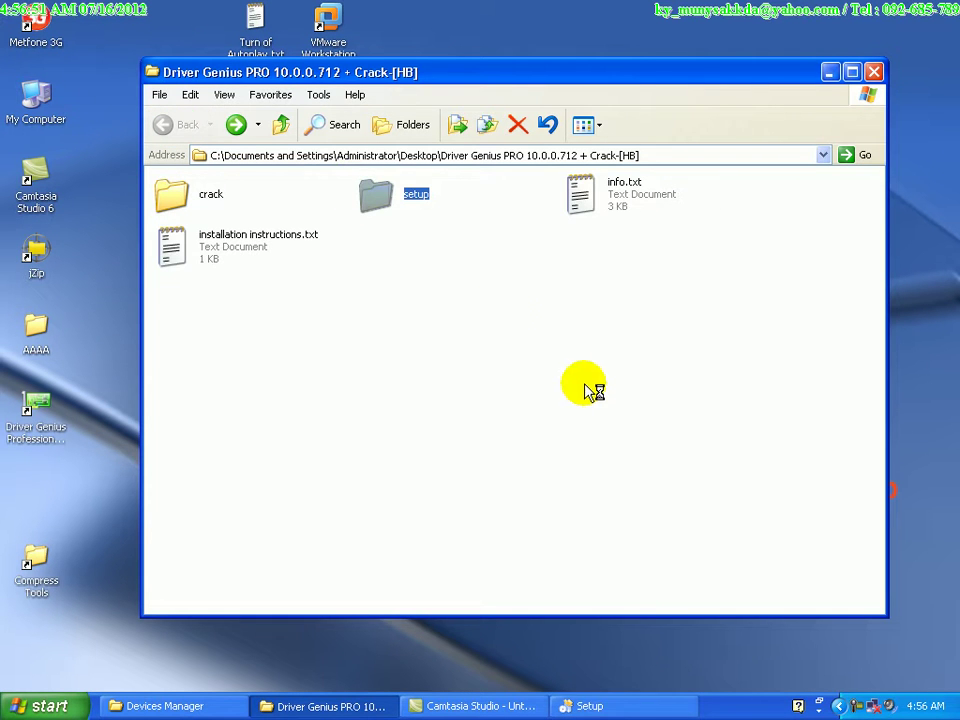
click(600, 706)
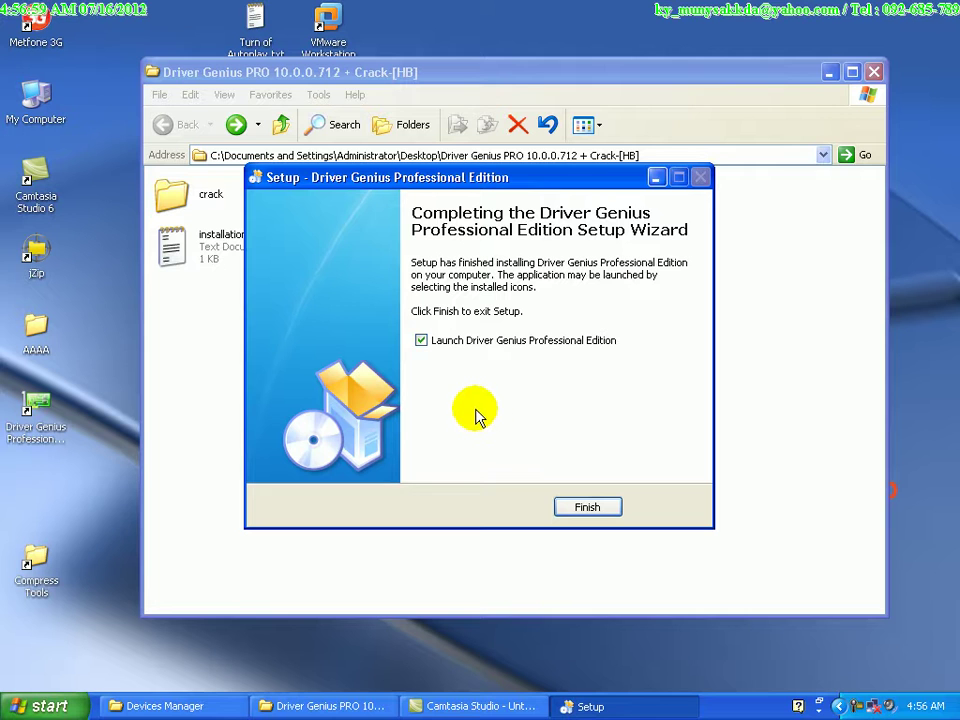
click(480, 342)
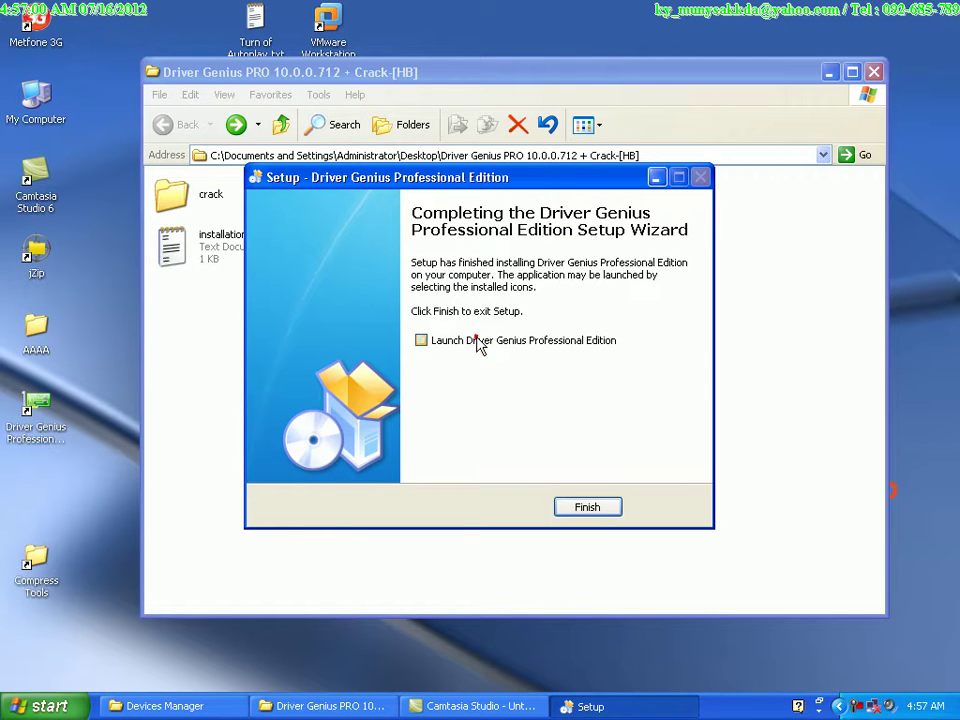
click(588, 508)
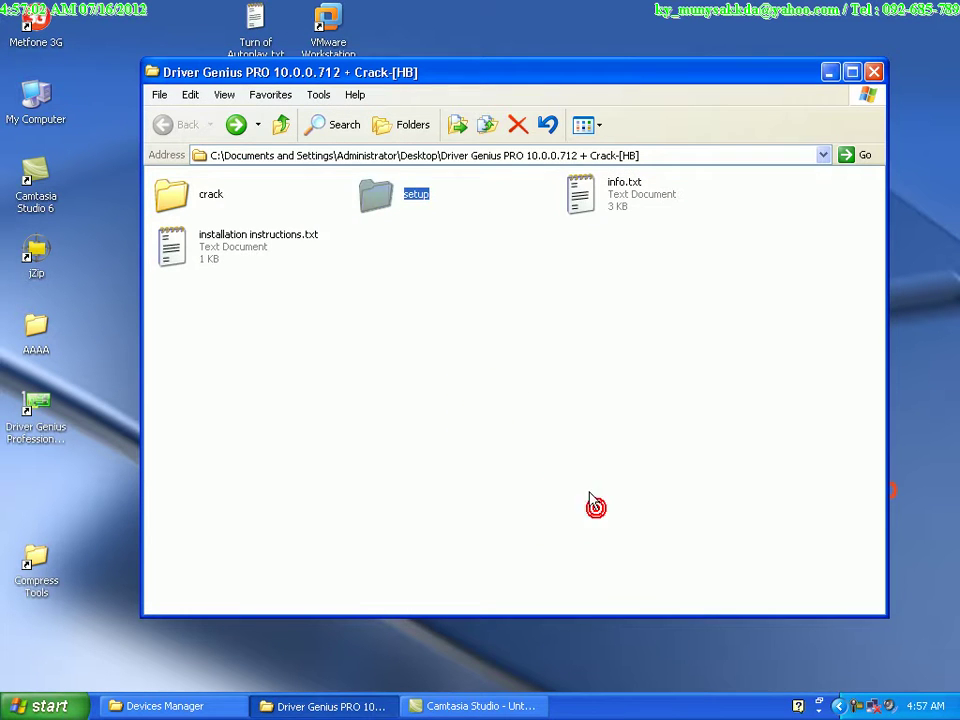
- Copy DriverGenius.exe and Register.key from the crack subfolder
double_click(212, 200)
click(455, 204)
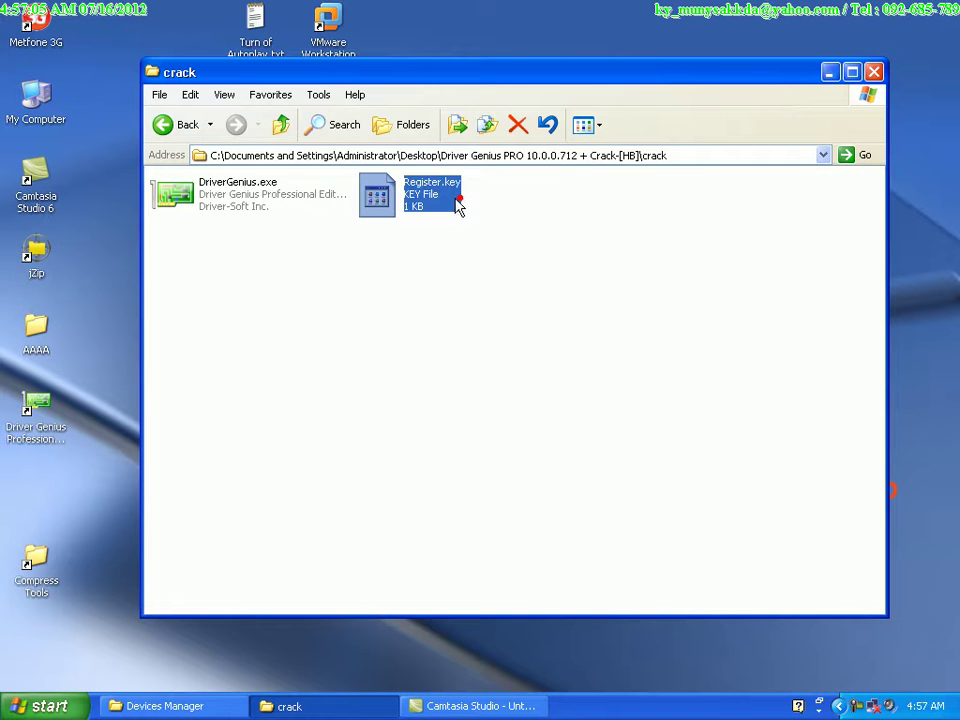
drag(405, 81, 475, 89)
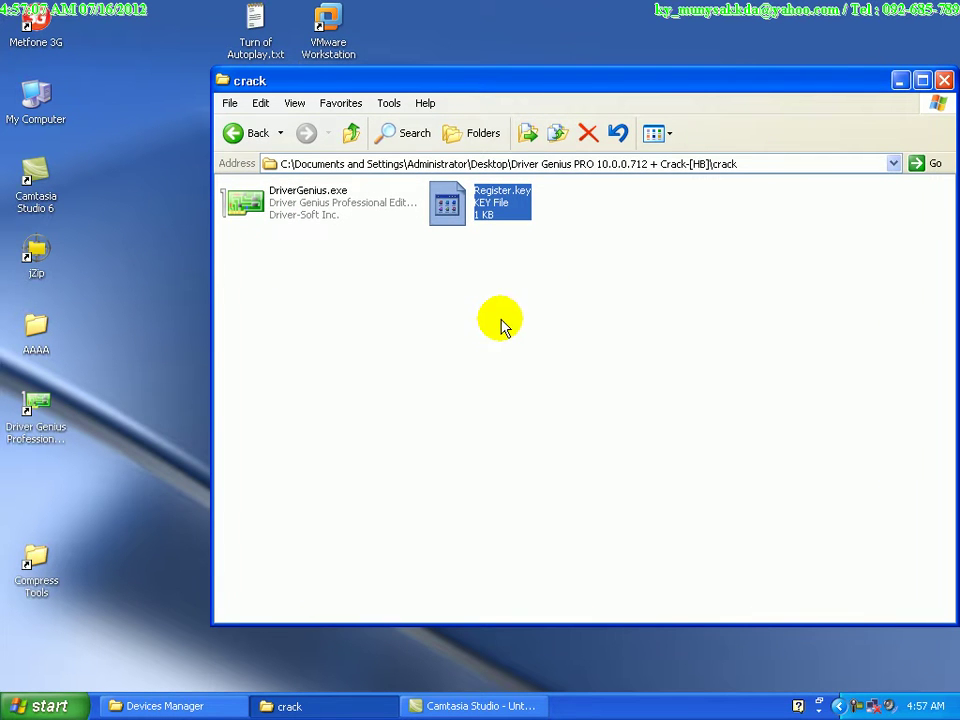
drag(580, 208, 315, 212)
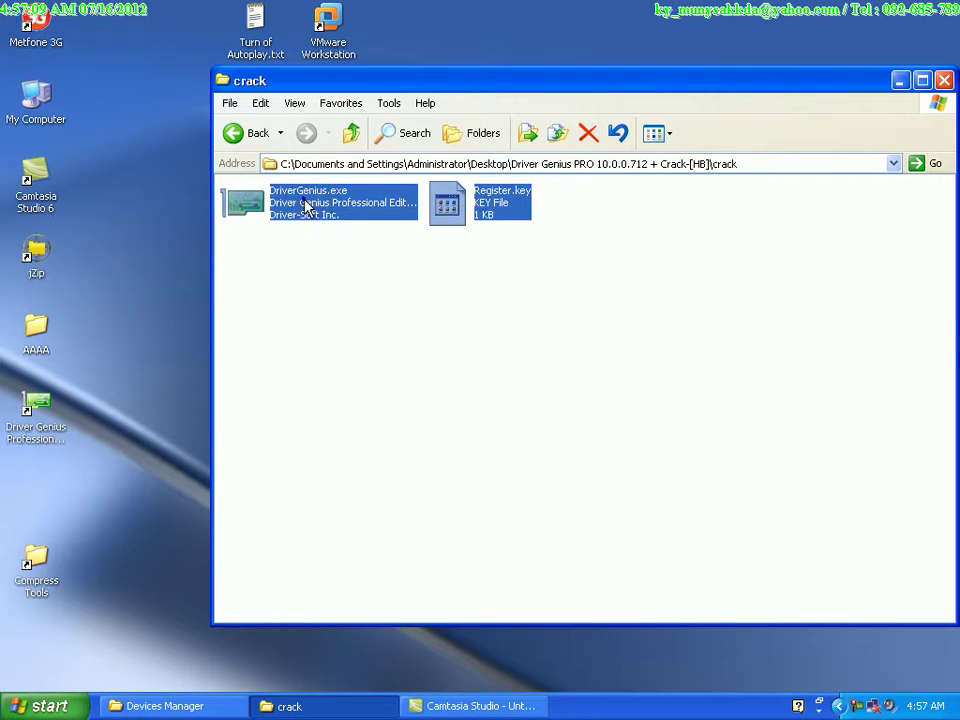
right_click(304, 199)
click(410, 390)
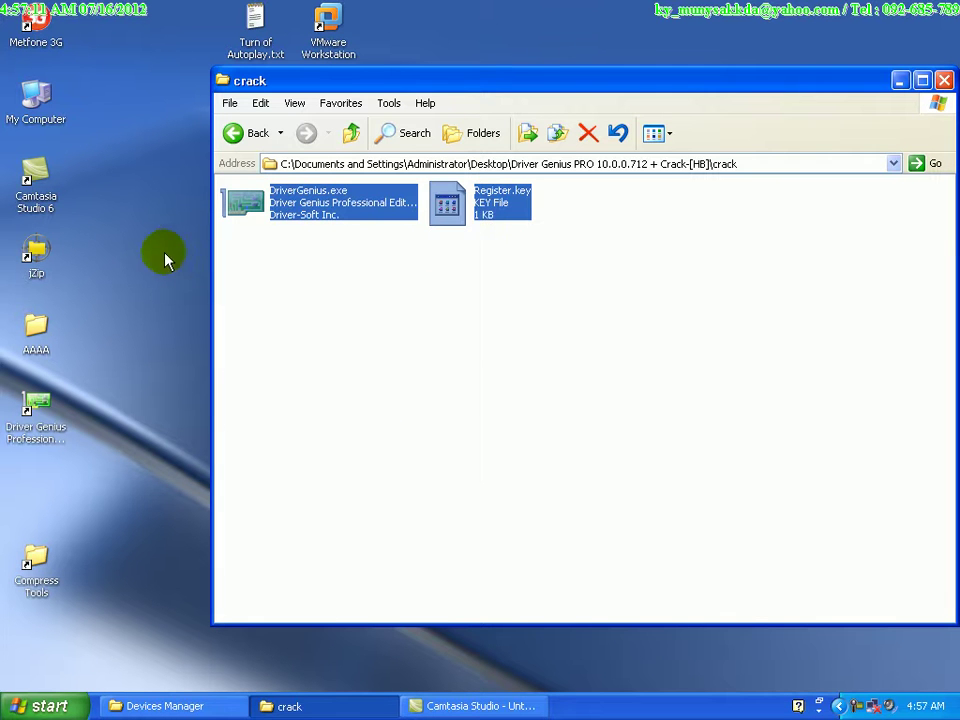
- Move the Driver Genius shortcut to the middle of the desktop and open its properties to check the target path
click(900, 82)
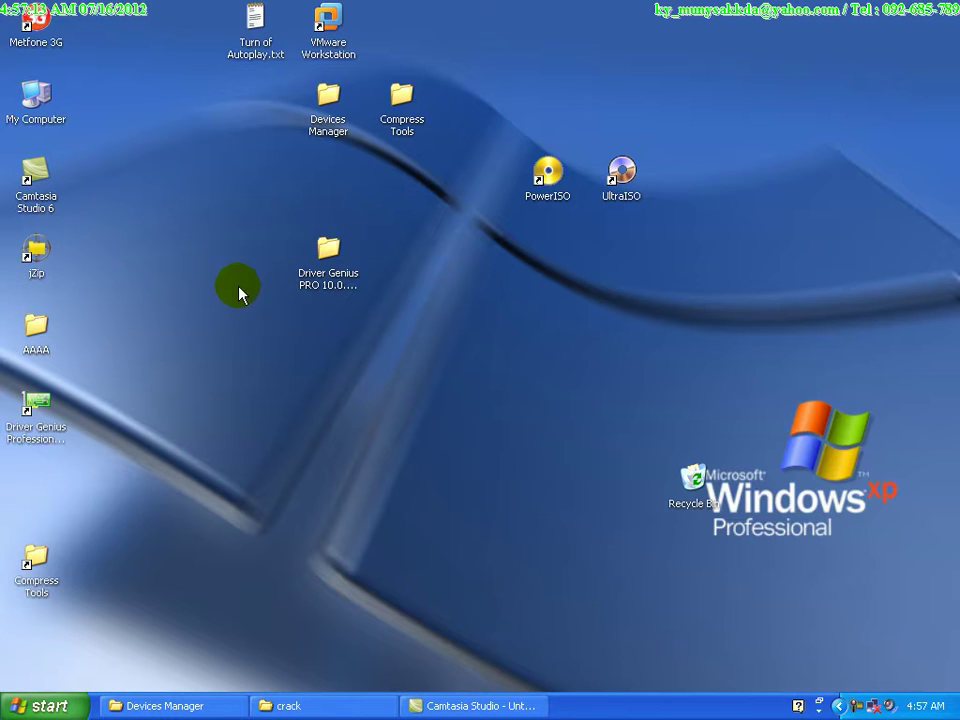
drag(48, 410, 484, 327)
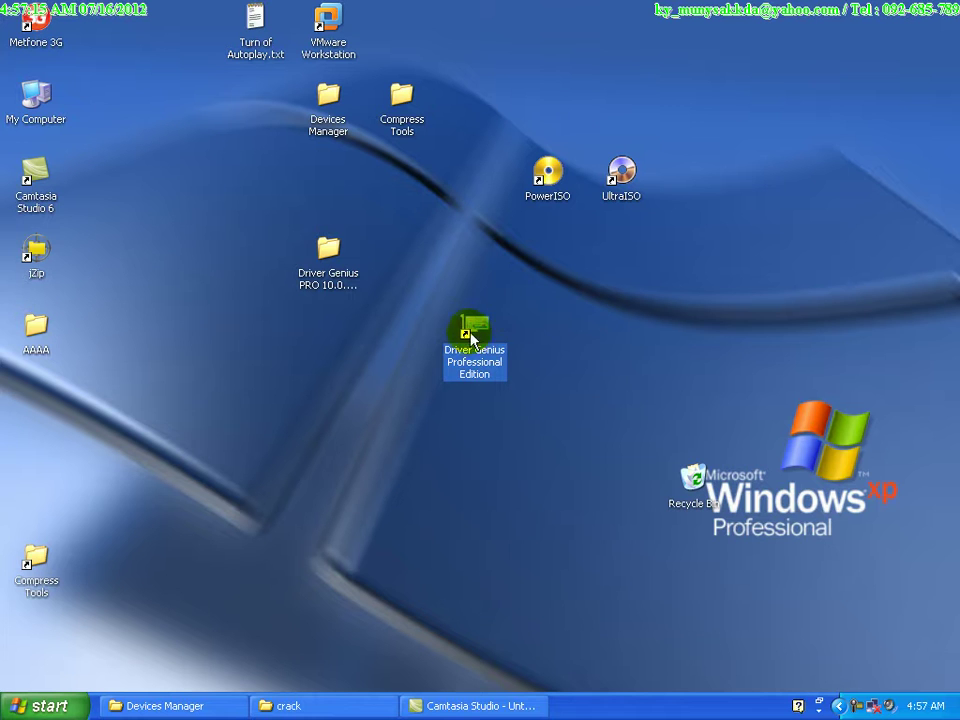
right_click(474, 329)
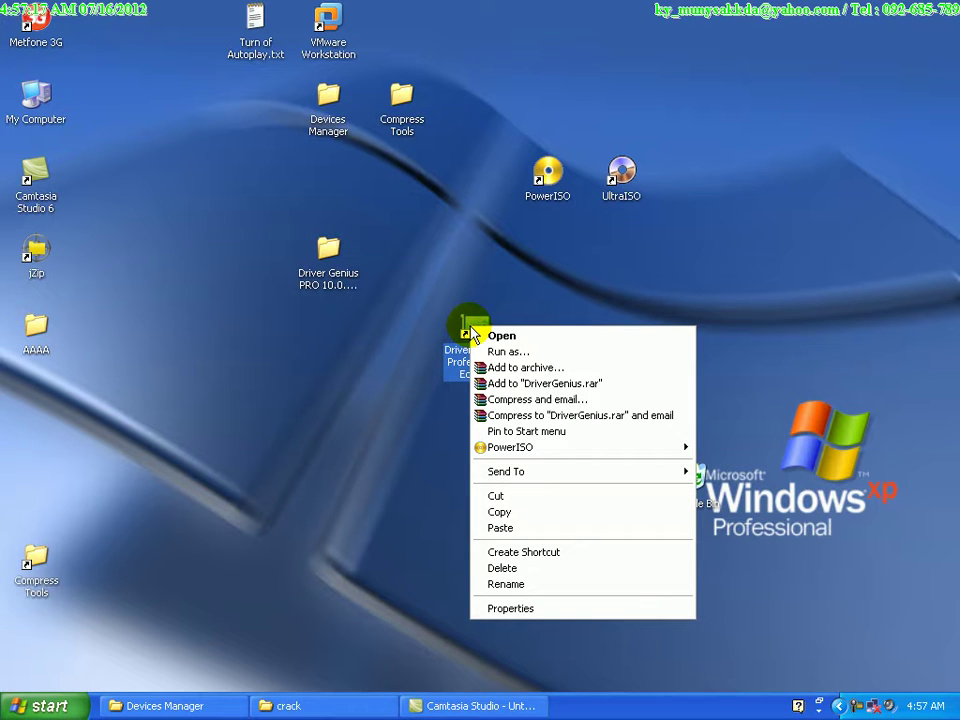
click(511, 610)
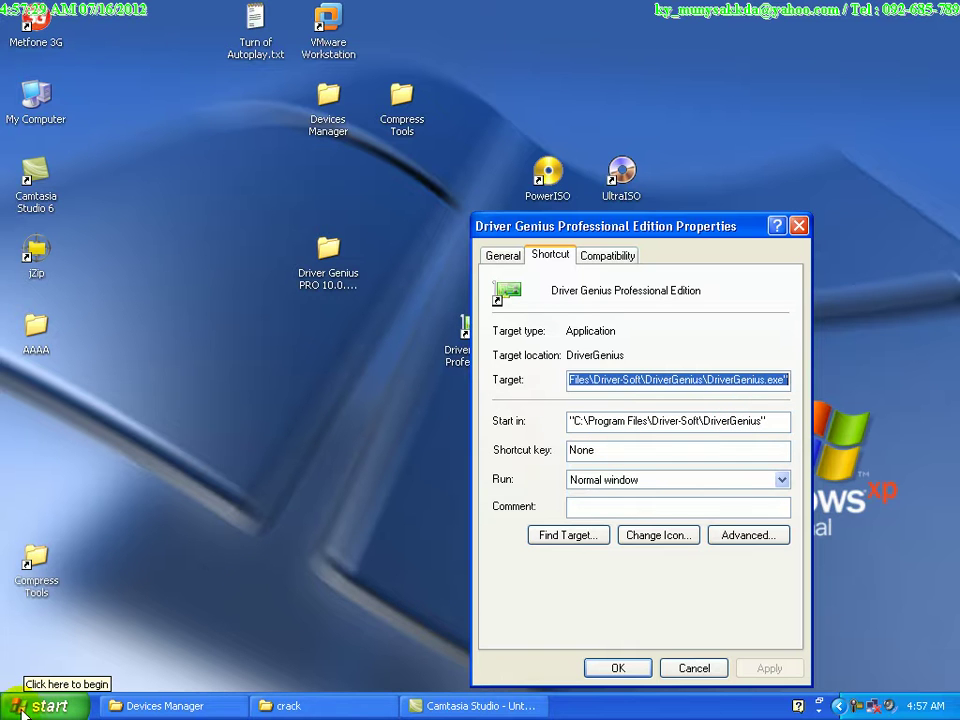
- Browse to C:\Program Files\Driver-Soft\DriverGenius in a new Explorer window to examine the installed files, and minimize that window
key(super+e)
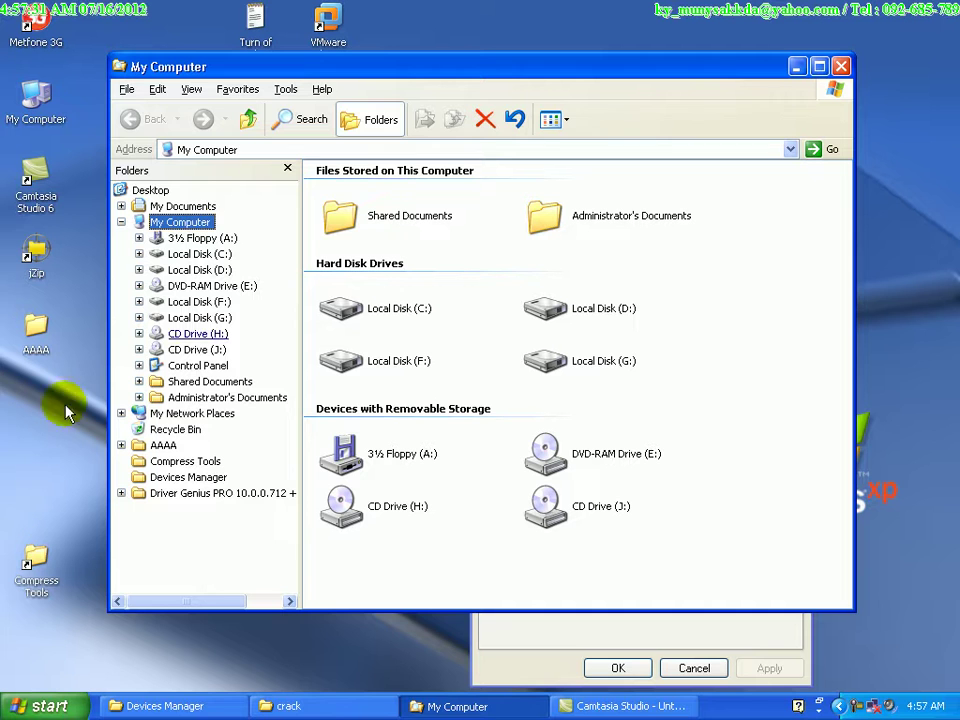
click(139, 254)
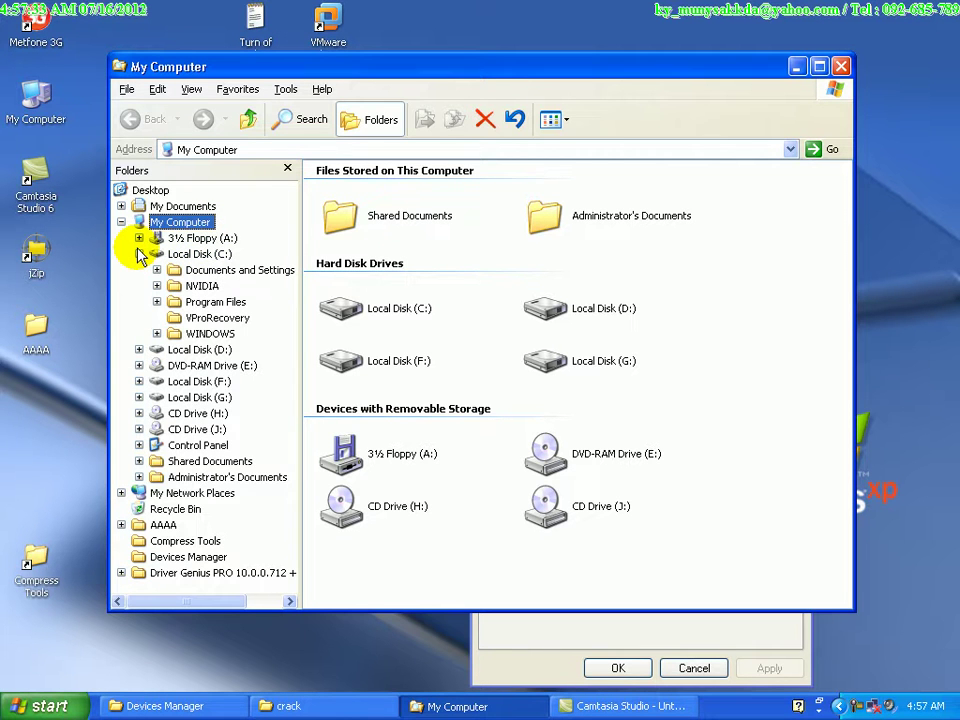
click(208, 255)
click(205, 301)
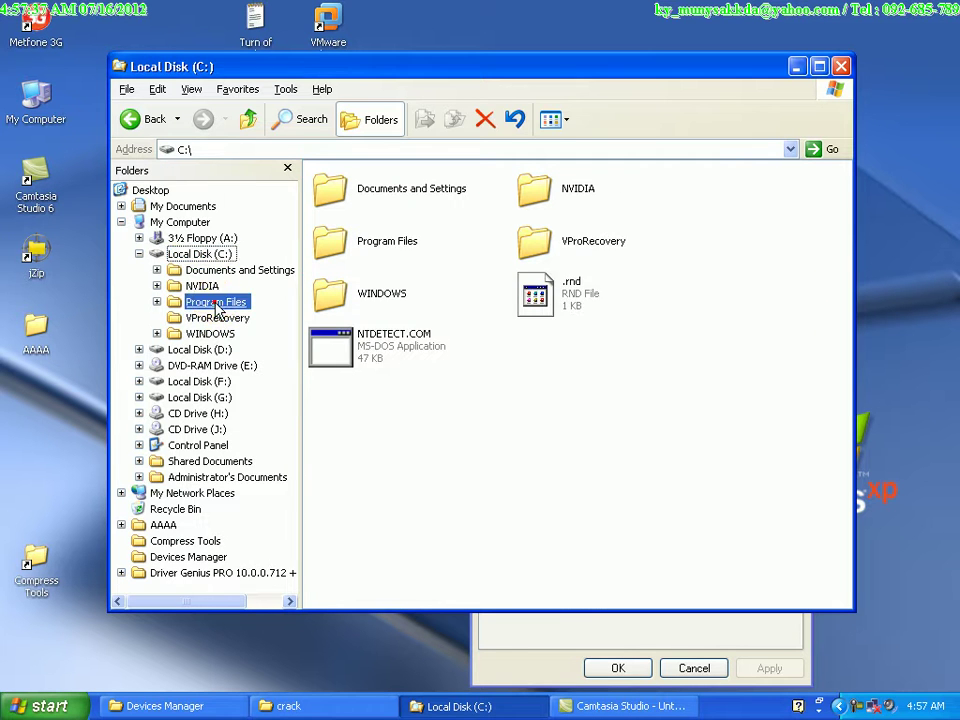
drag(289, 306, 289, 336)
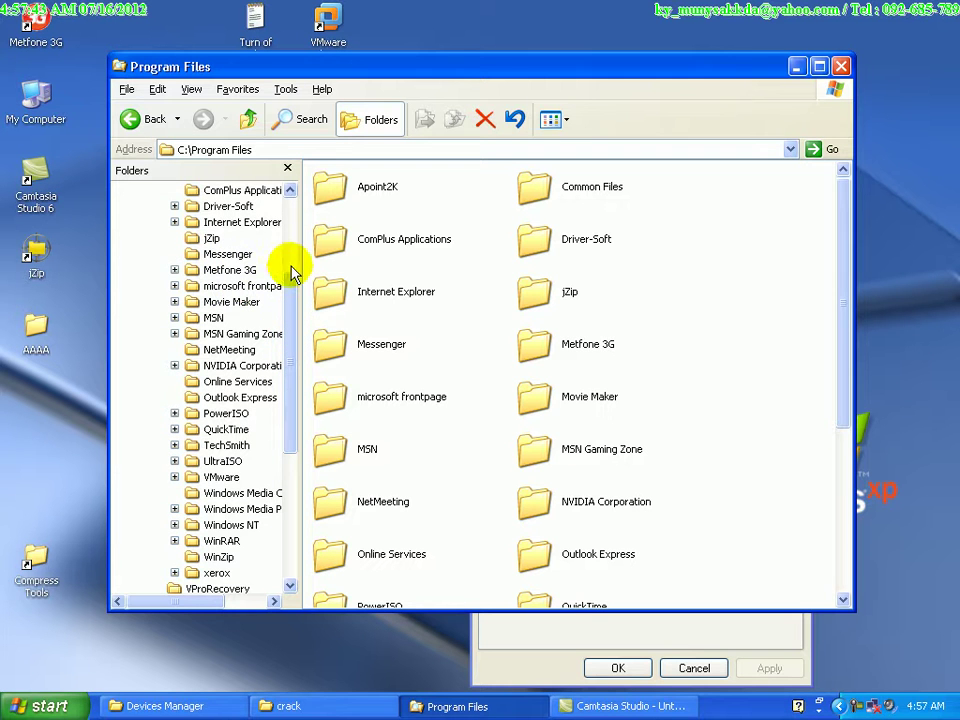
drag(298, 326, 246, 304)
click(175, 254)
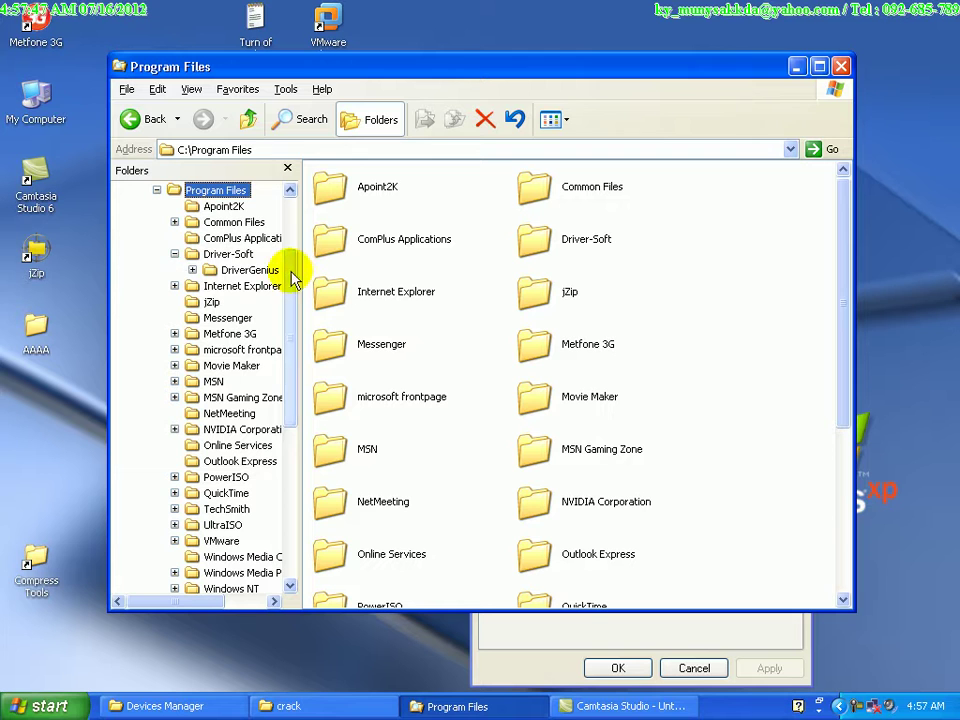
click(226, 272)
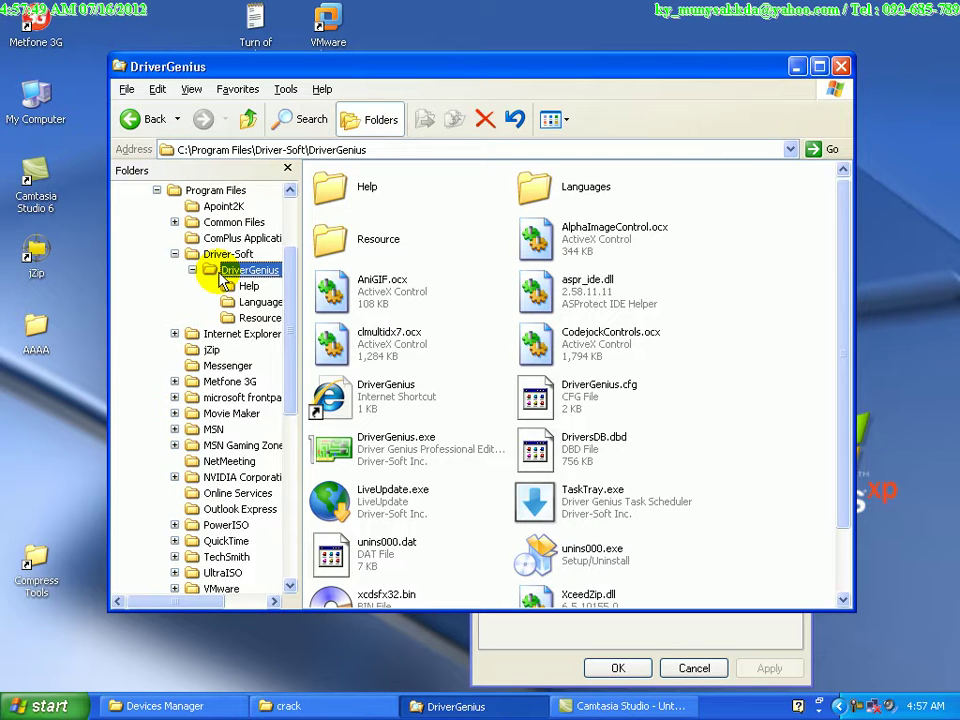
click(782, 190)
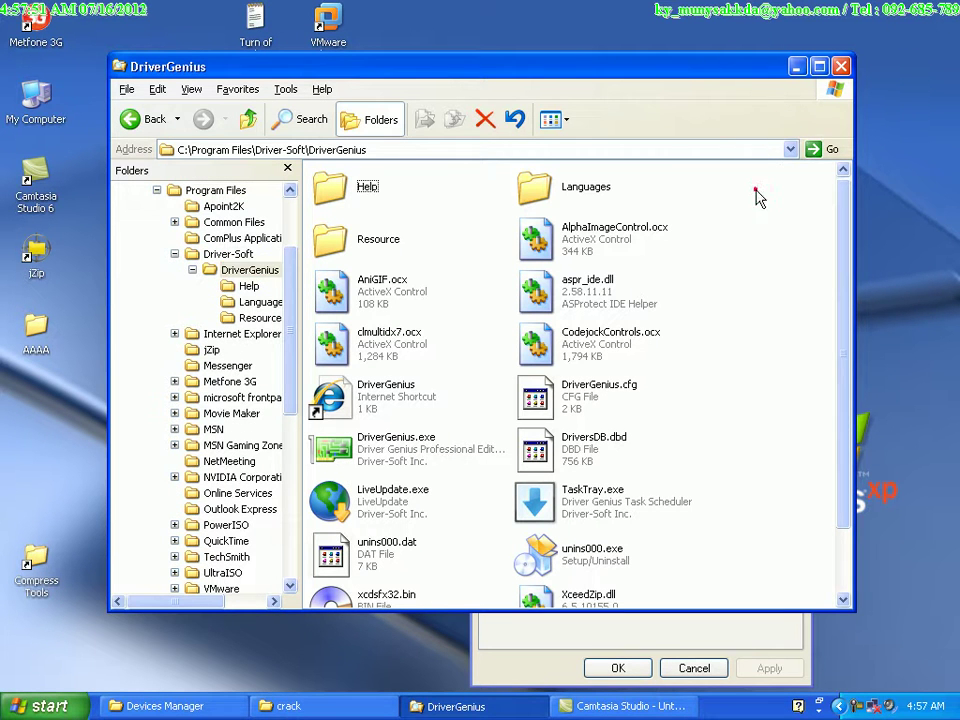
click(797, 67)
- Open the installation folder through the shortcut's Find Target option and paste the copied files there, replacing the existing DriverGenius.exe
drag(692, 225, 767, 57)
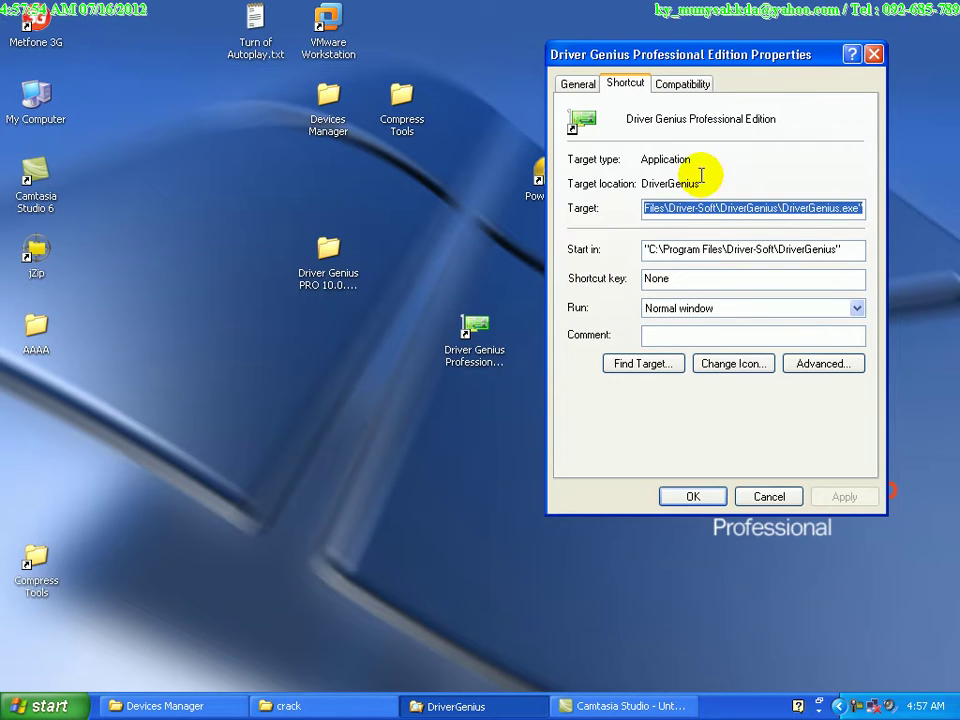
click(648, 366)
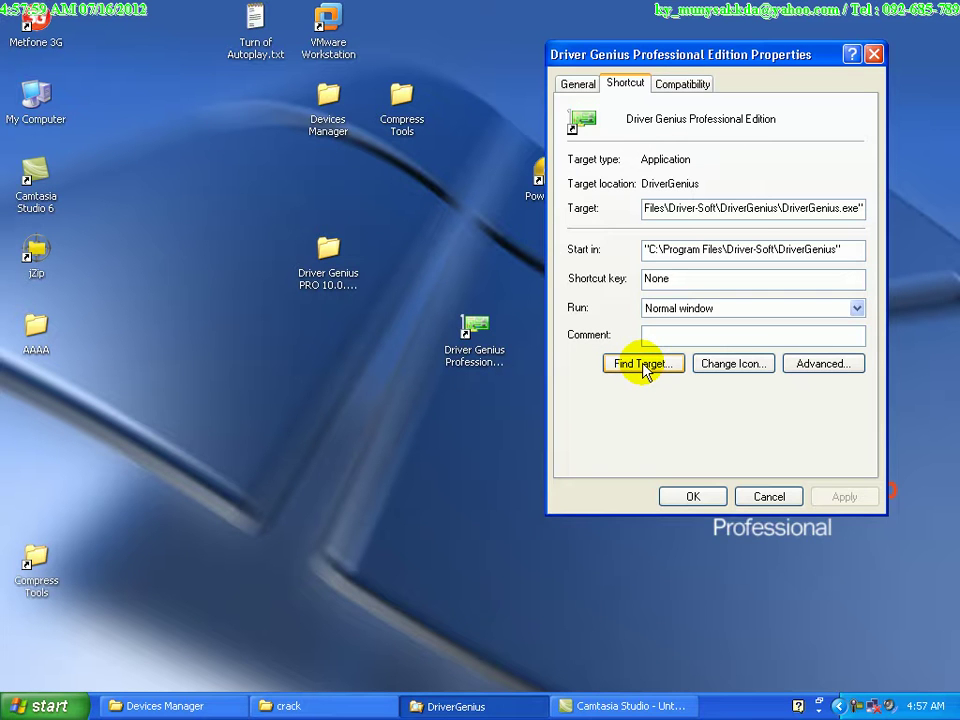
click(645, 365)
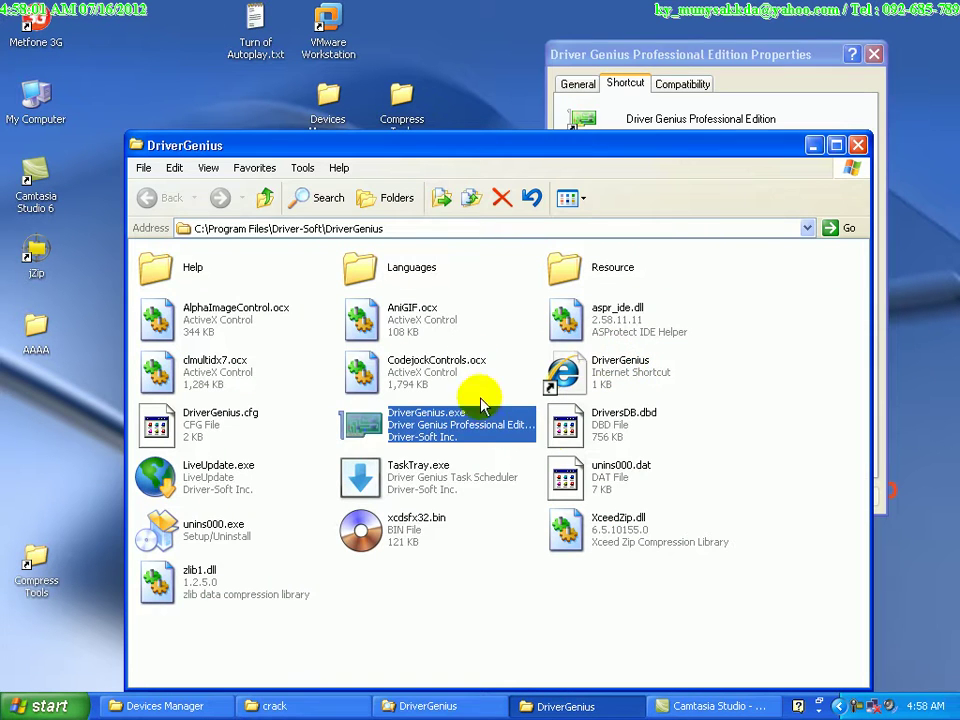
right_click(755, 314)
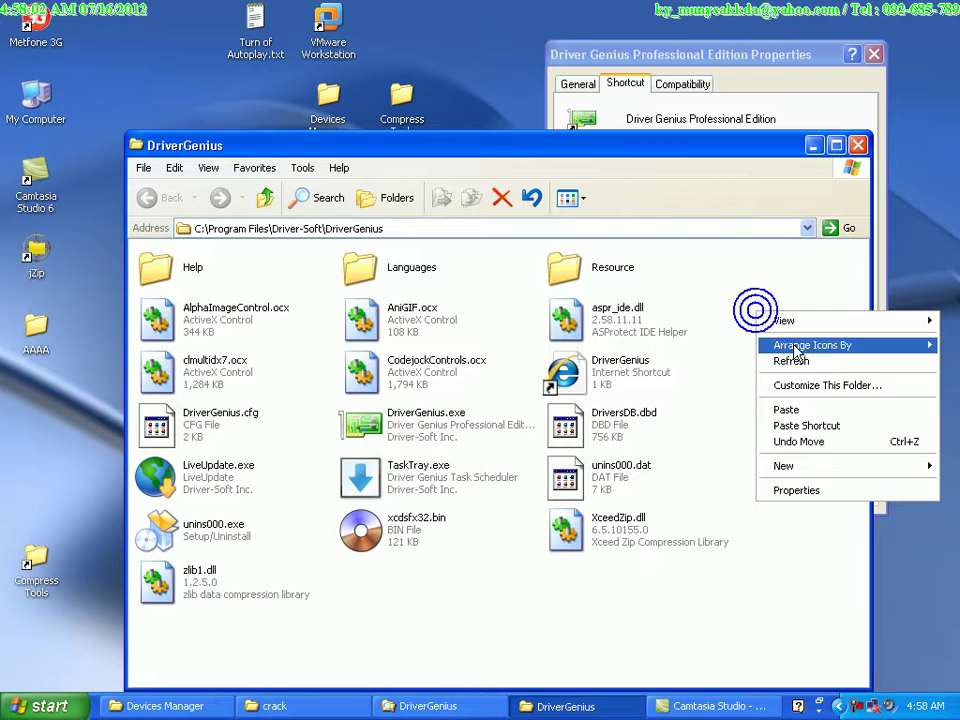
click(817, 412)
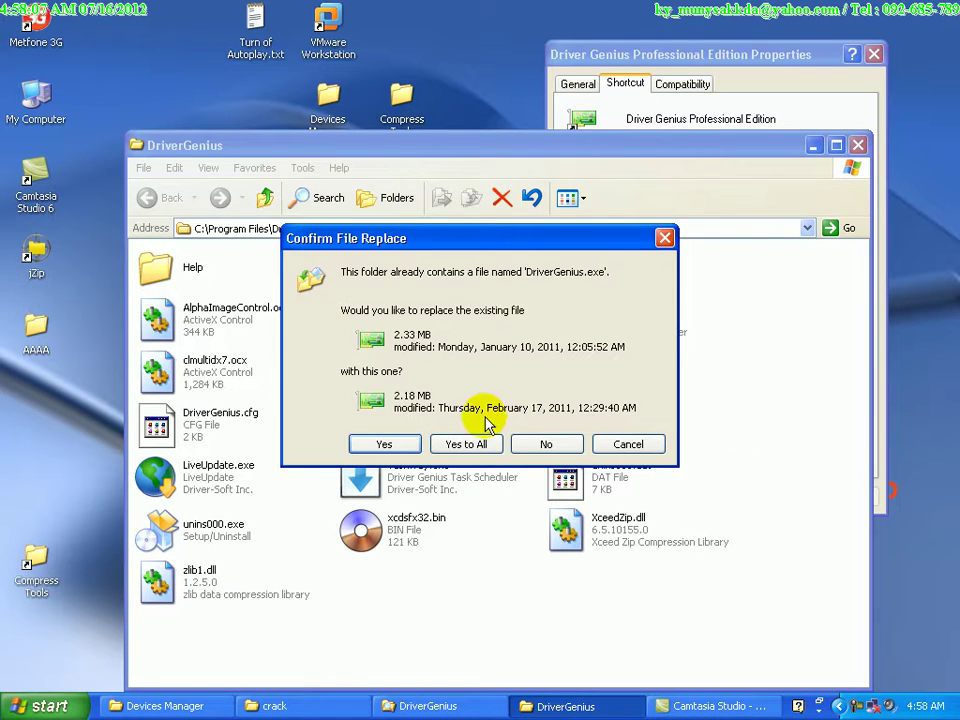
drag(381, 240, 564, 226)
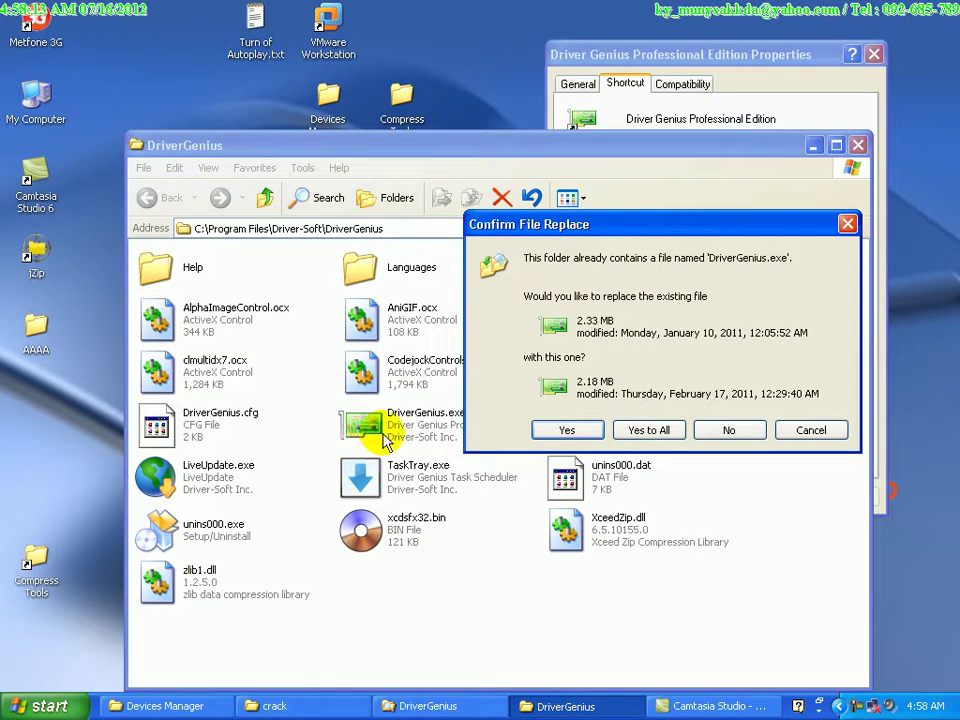
click(662, 430)
click(666, 366)
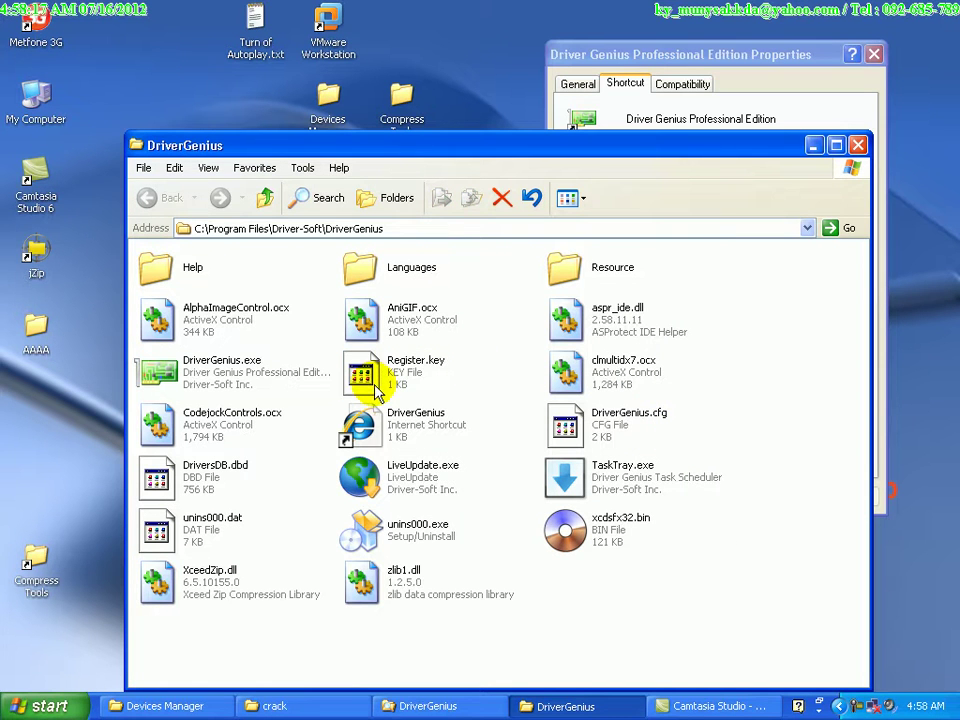
- Check the pasted Register.key and DriverGenius.exe, and close the installation folder and the shortcut's properties
click(372, 372)
click(245, 366)
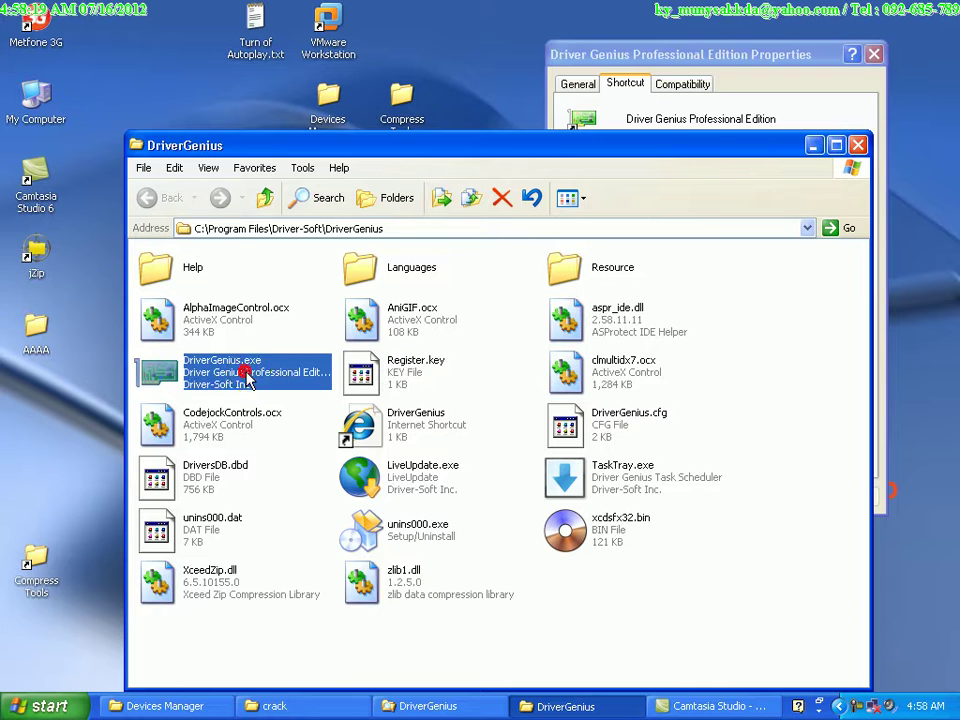
click(858, 145)
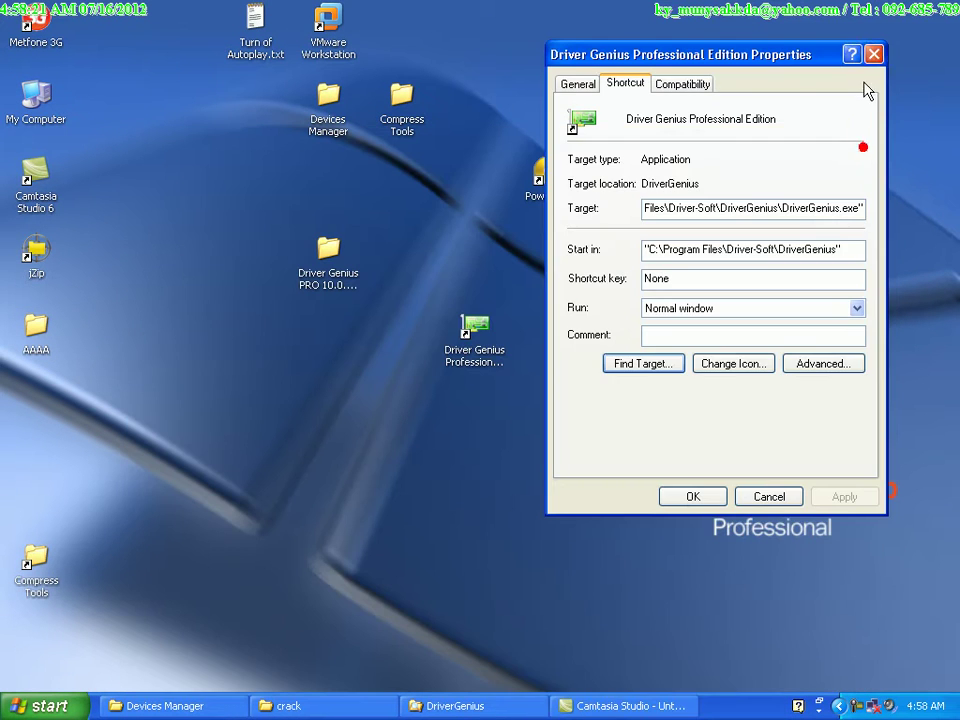
click(873, 54)
- Launch Driver Genius from its desktop shortcut, decline the driver database update, dismiss the scan prompt and close the program
double_click(476, 349)
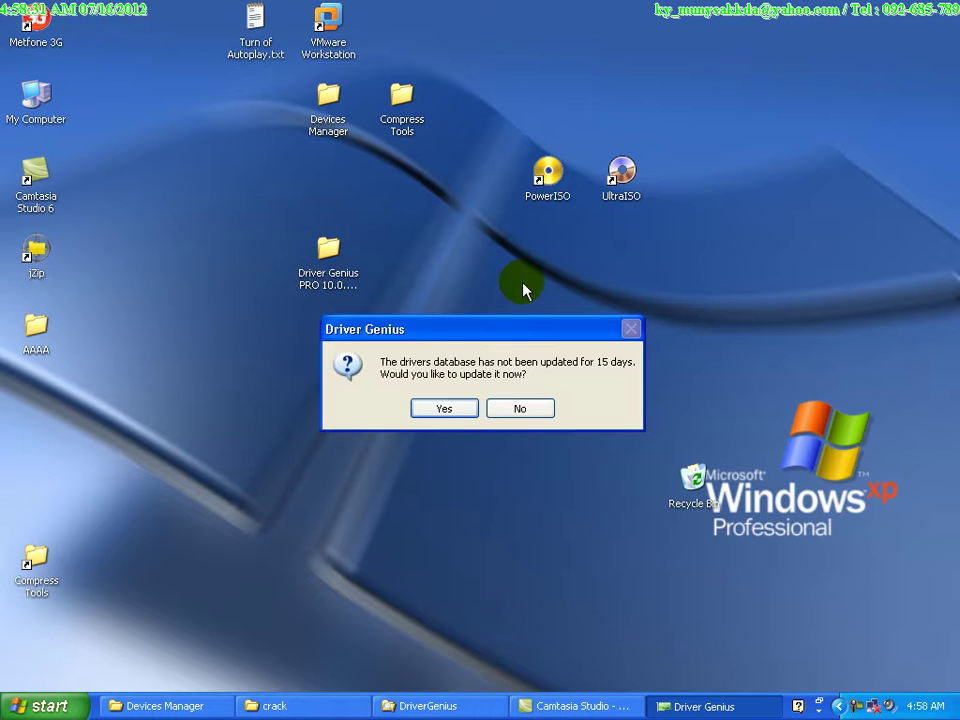
click(520, 409)
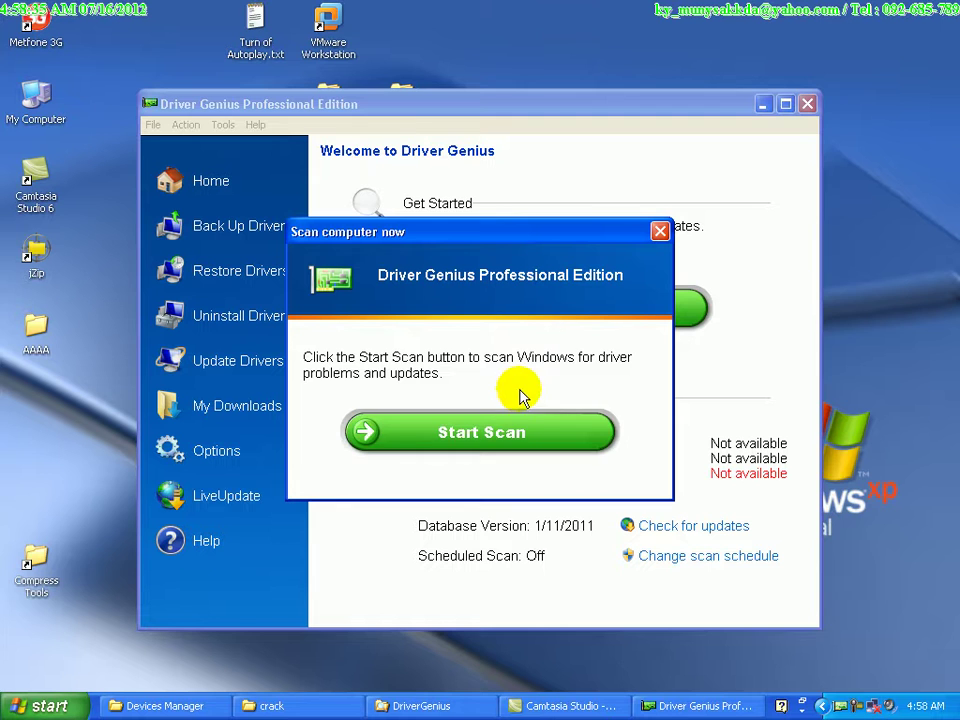
drag(508, 233, 645, 18)
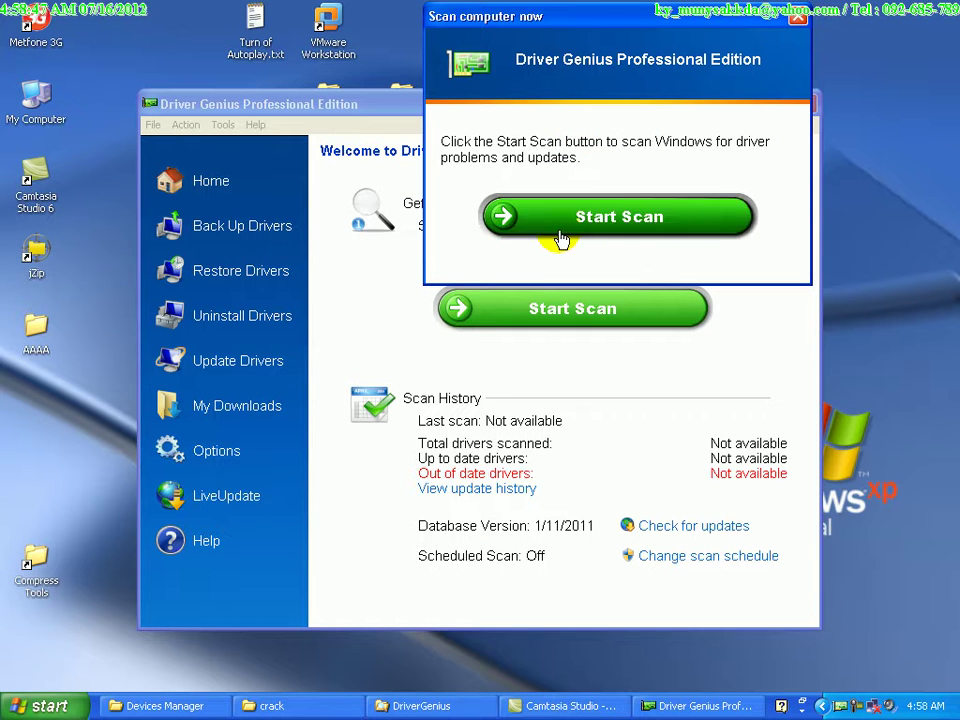
click(803, 18)
click(810, 100)
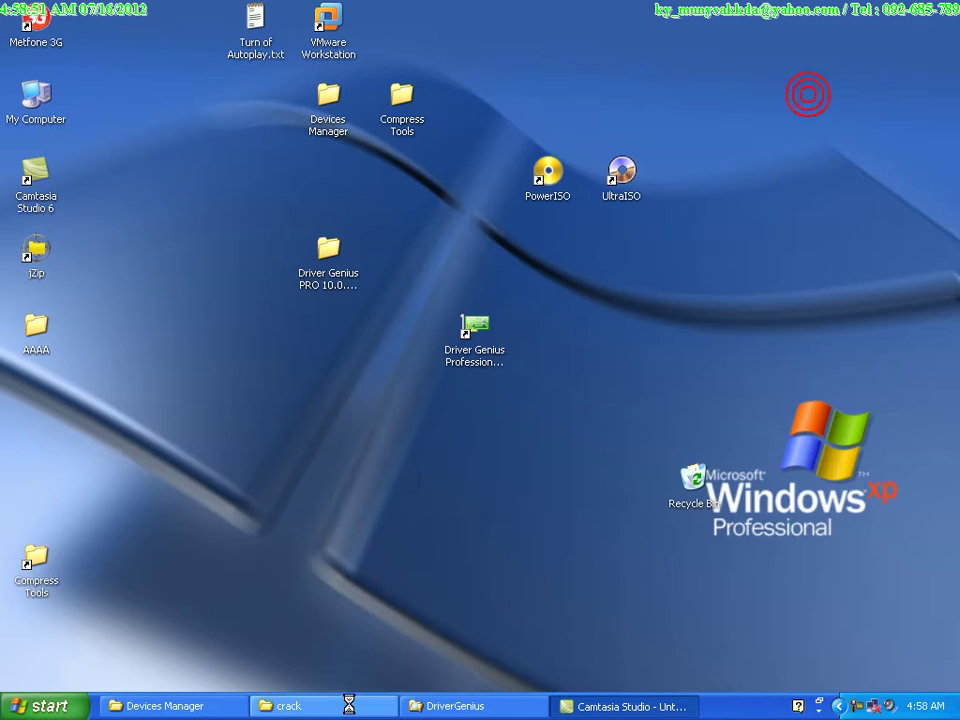
- Close the remaining DriverGenius and crack folder windows
click(490, 706)
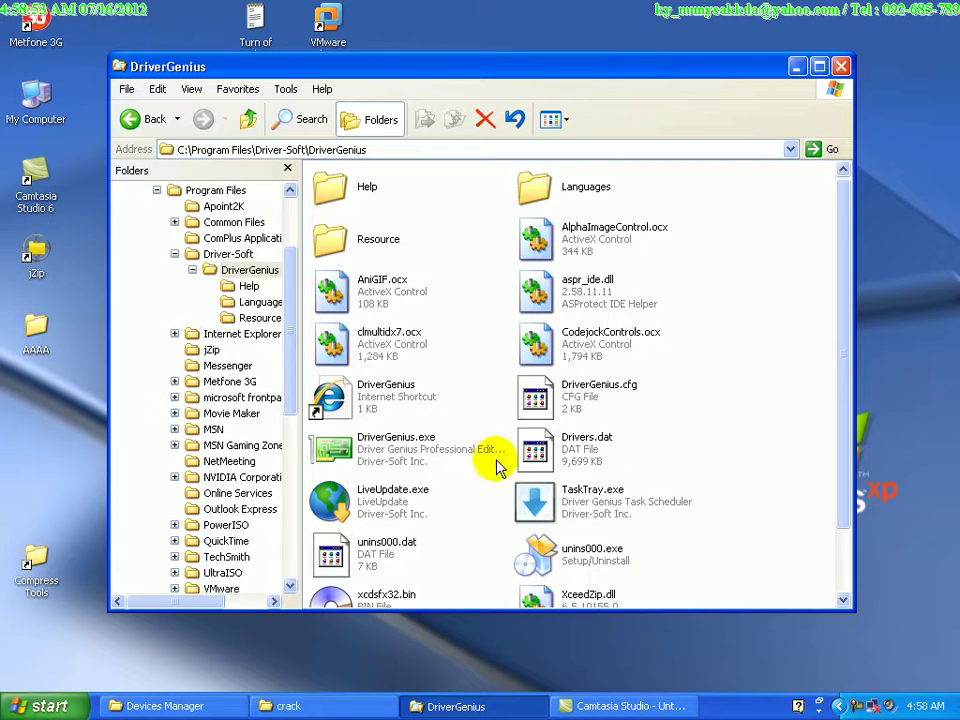
click(841, 66)
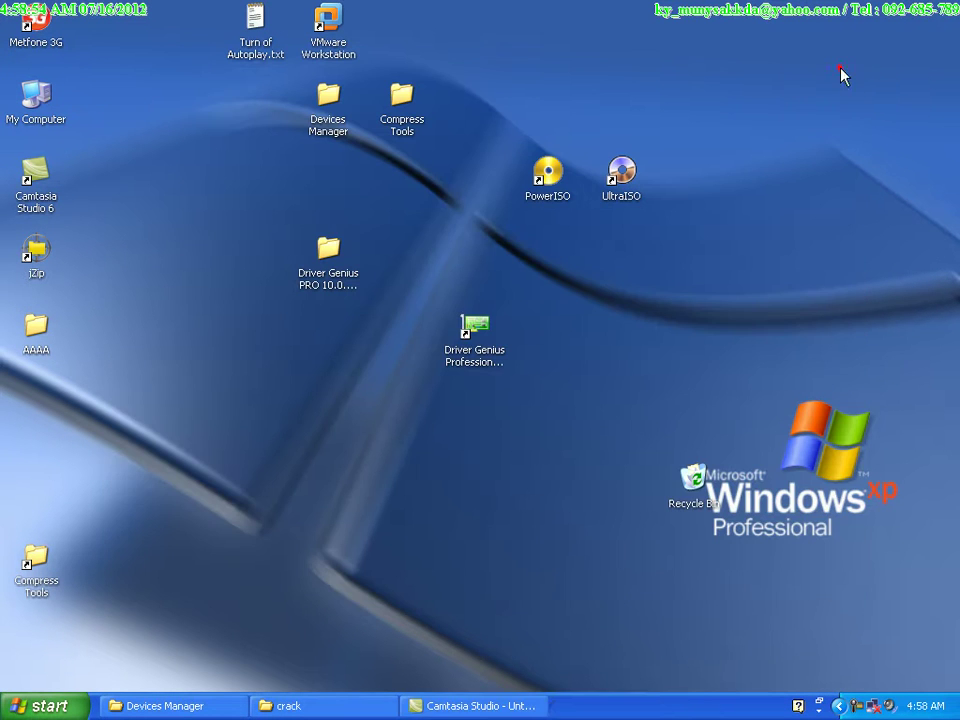
click(290, 706)
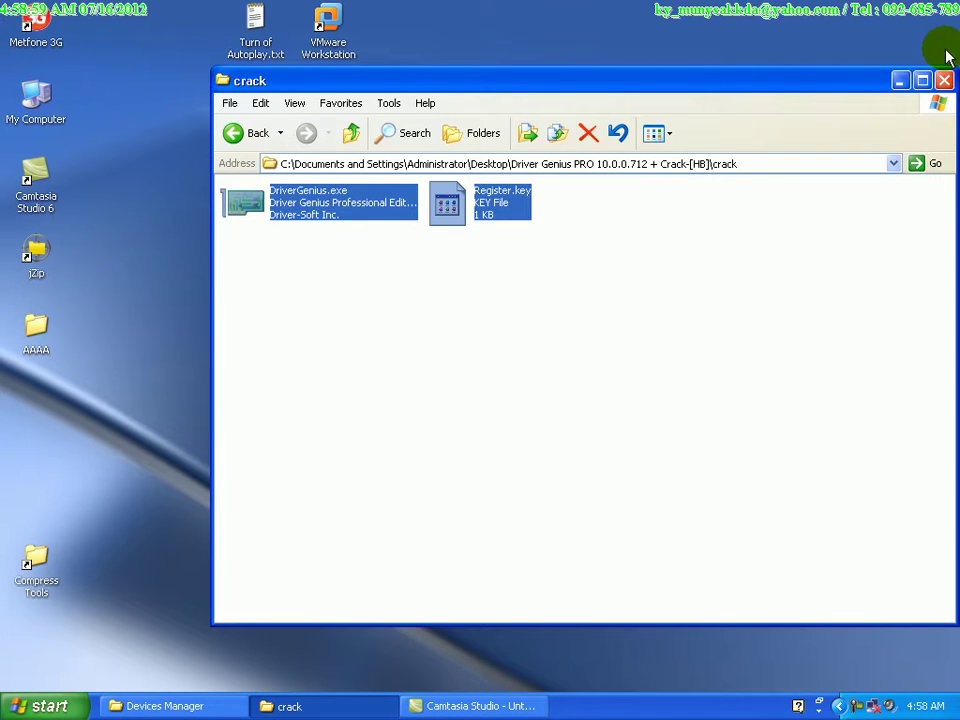
click(944, 80)
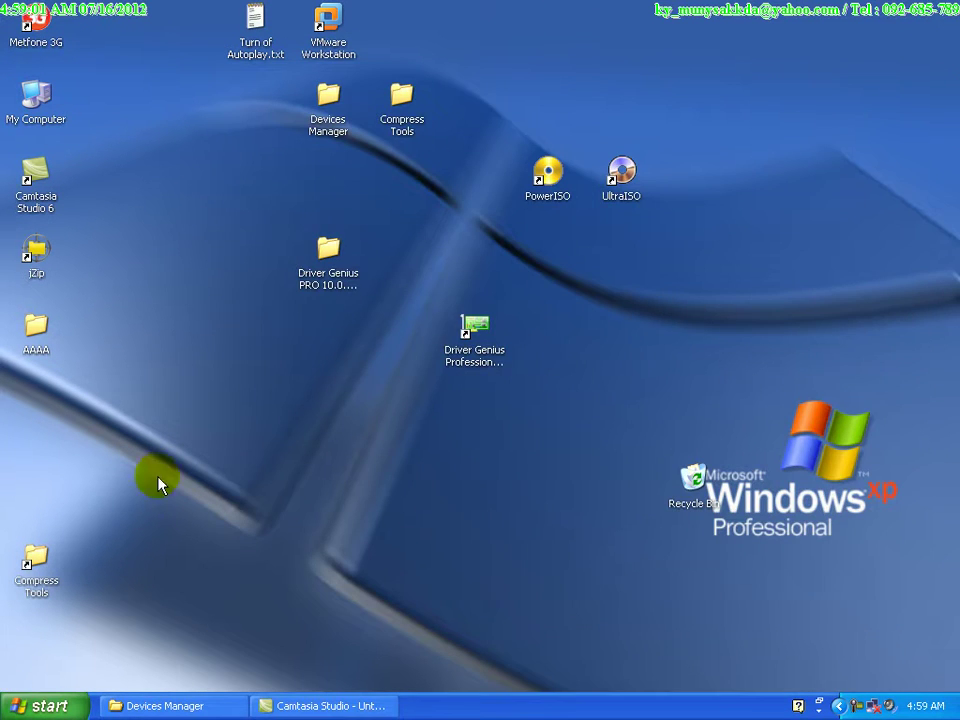
- Extract the folder in Driver Magician 3.5 + Key-[HB].zip from Devices Manager to the desktop, and clear both windows away
click(187, 710)
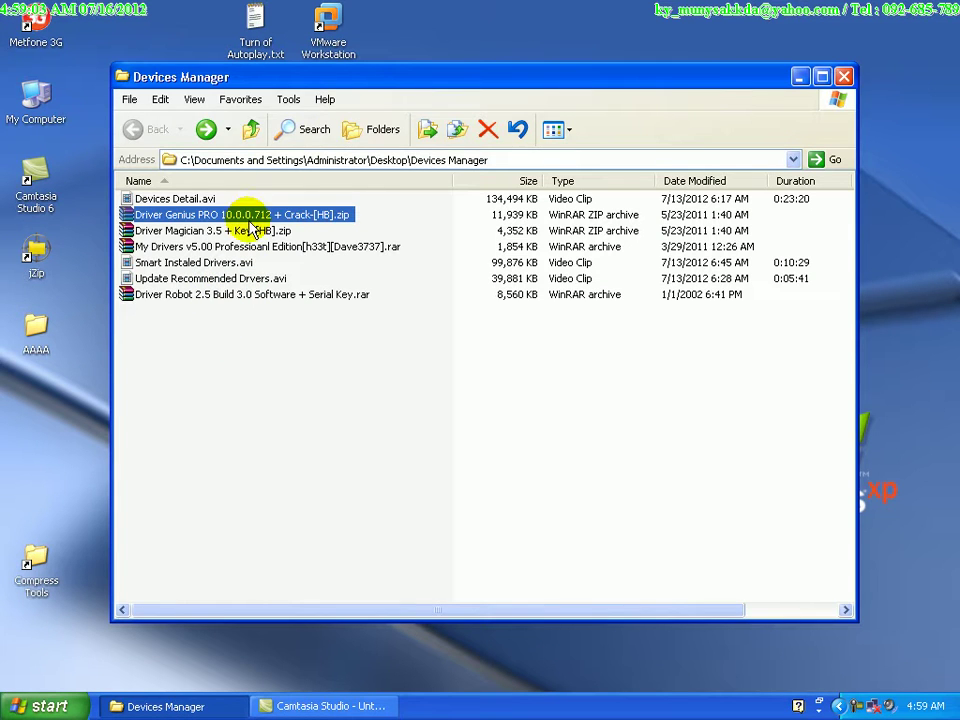
drag(343, 79, 639, 77)
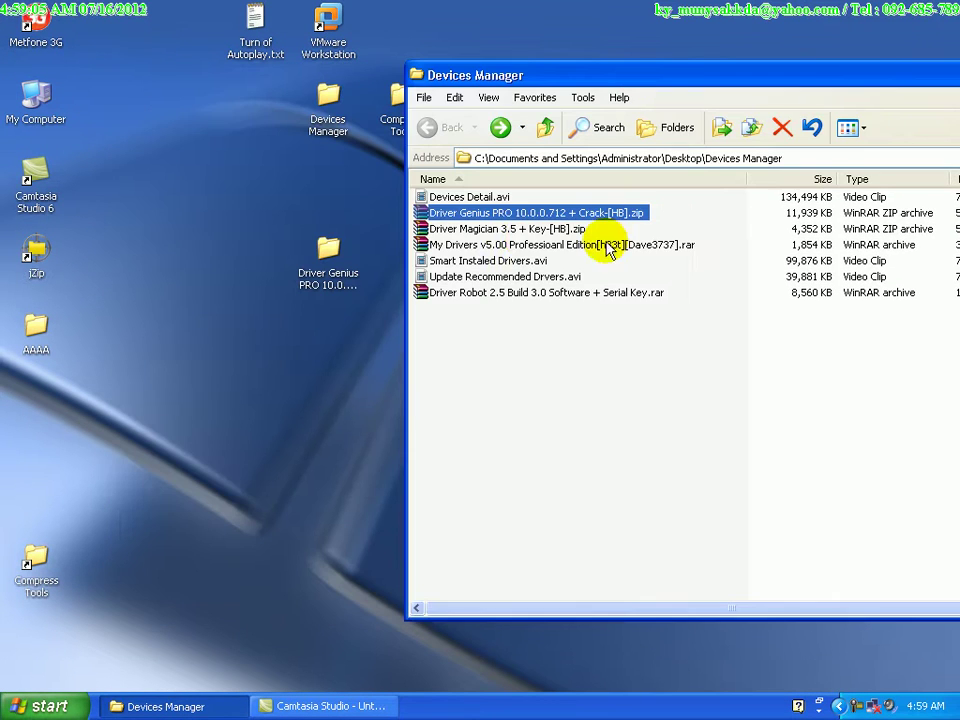
double_click(500, 229)
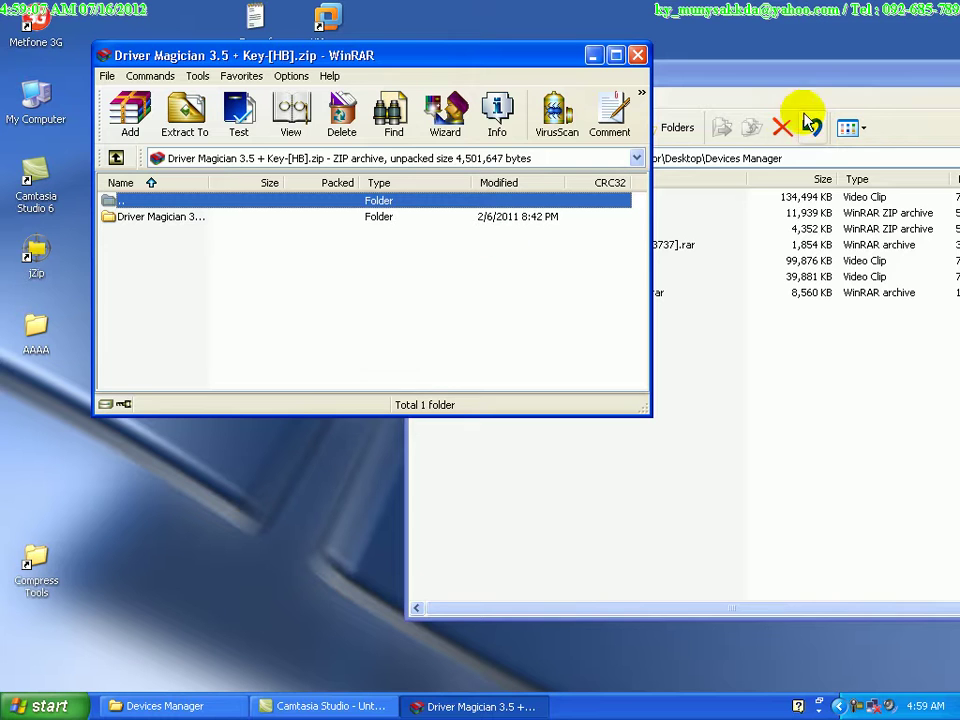
click(176, 220)
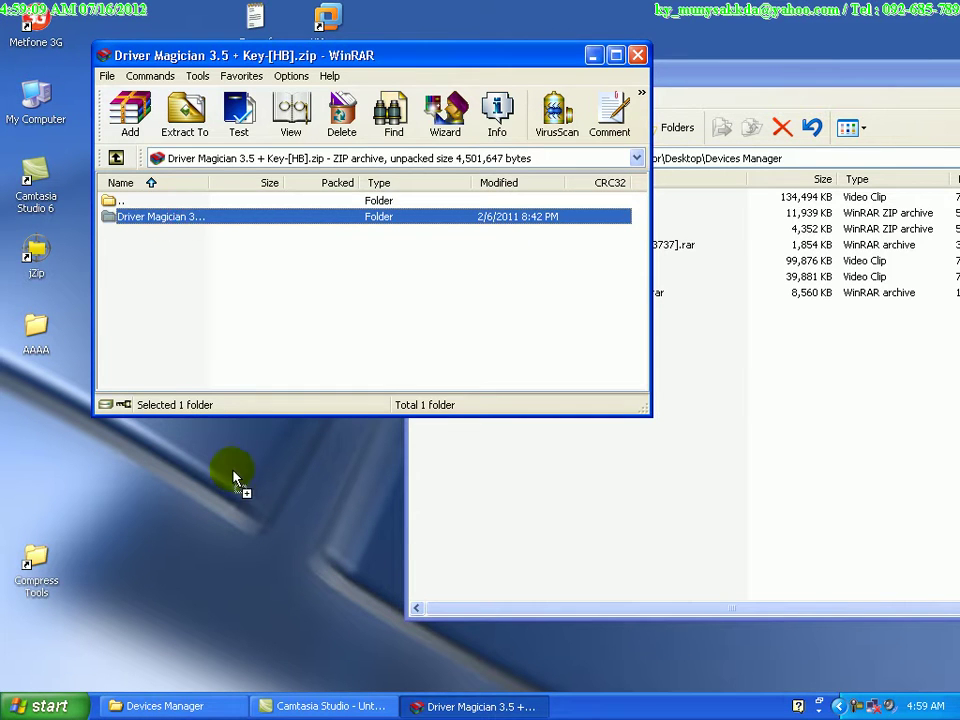
drag(233, 480, 238, 483)
click(637, 55)
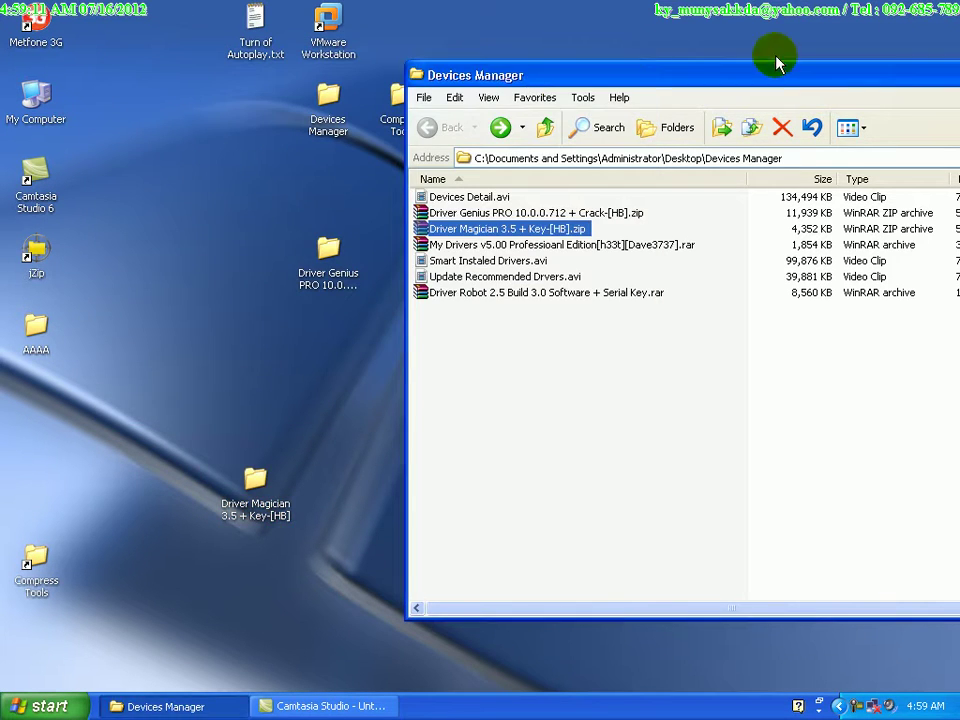
drag(776, 70, 601, 66)
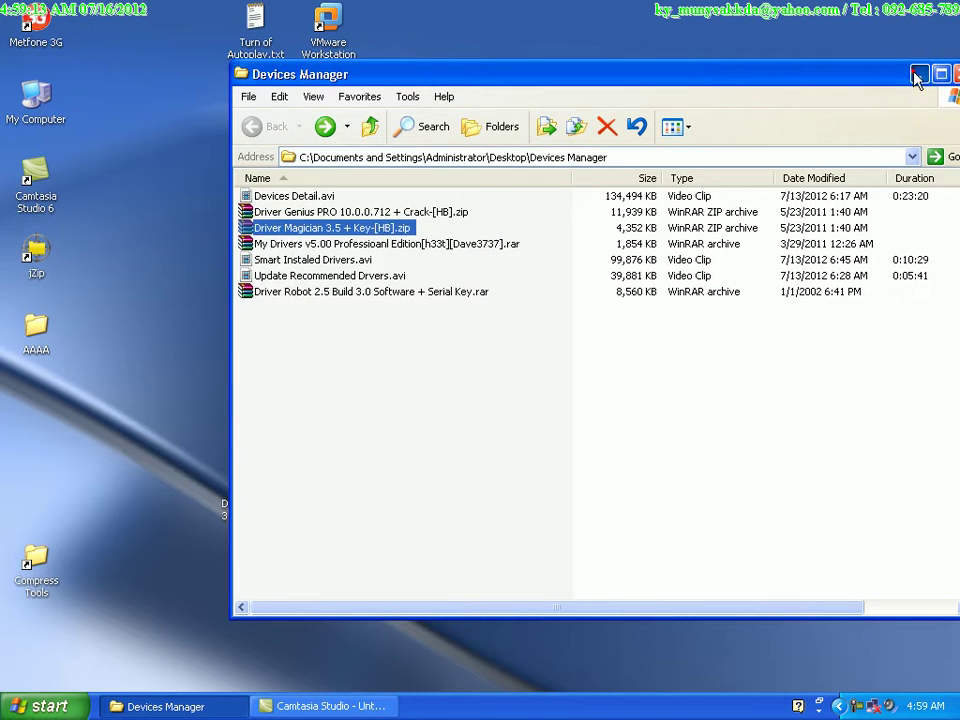
click(917, 77)
- Run DriverMagician.exe from the extracted folder's setup subfolder with English as the setup language
double_click(259, 450)
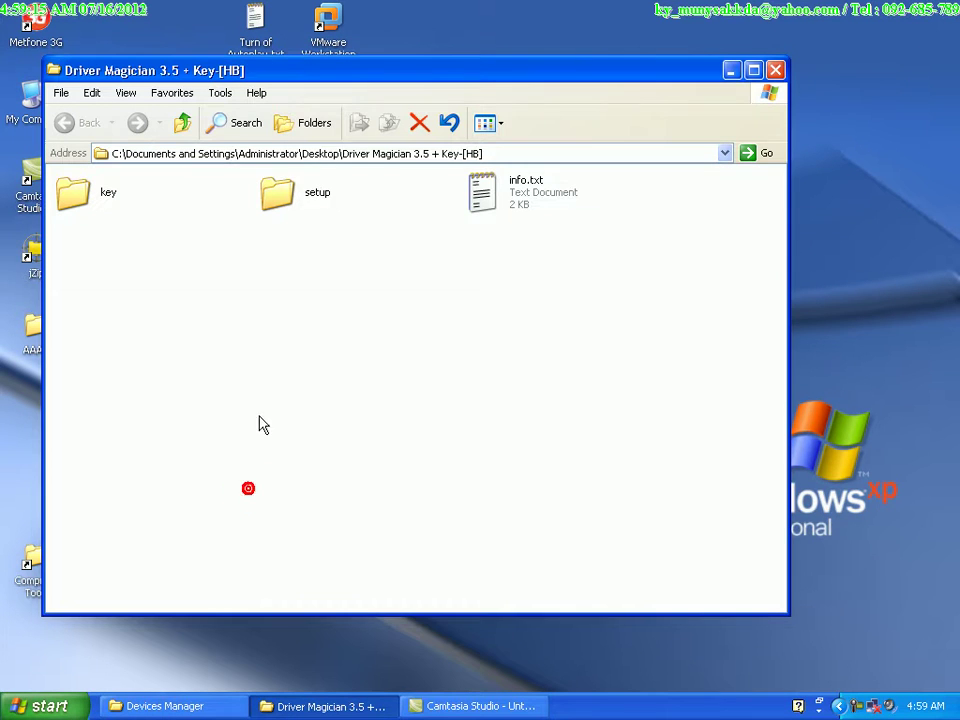
double_click(303, 208)
double_click(186, 193)
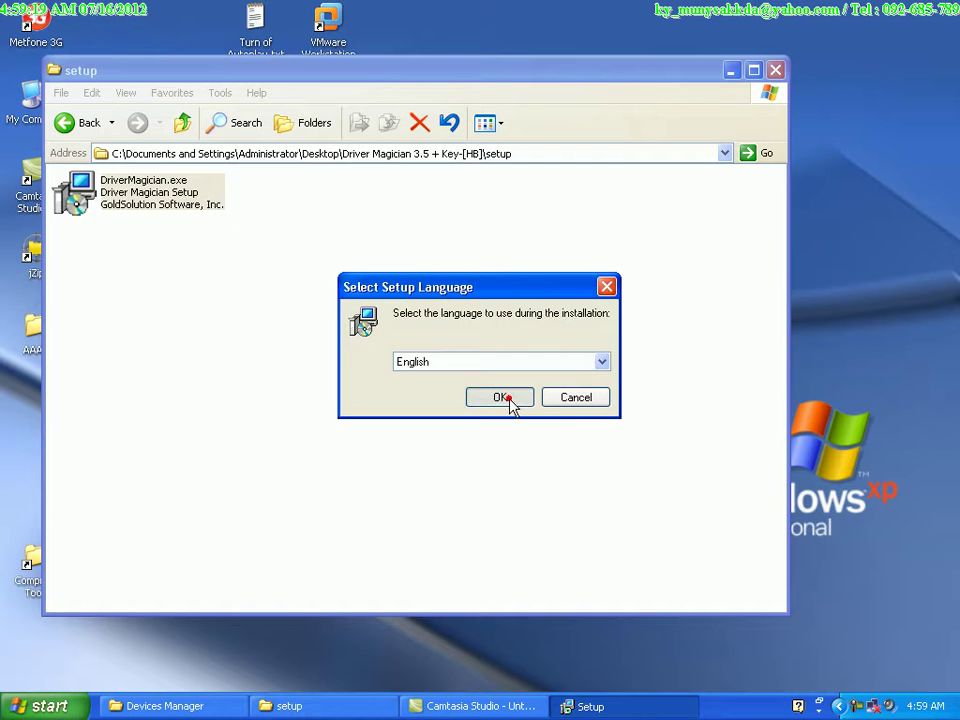
click(508, 399)
- Accept the license and install Driver Magician in C:\Program Files\Driver Magician with a desktop icon, finishing without launching the program
click(576, 507)
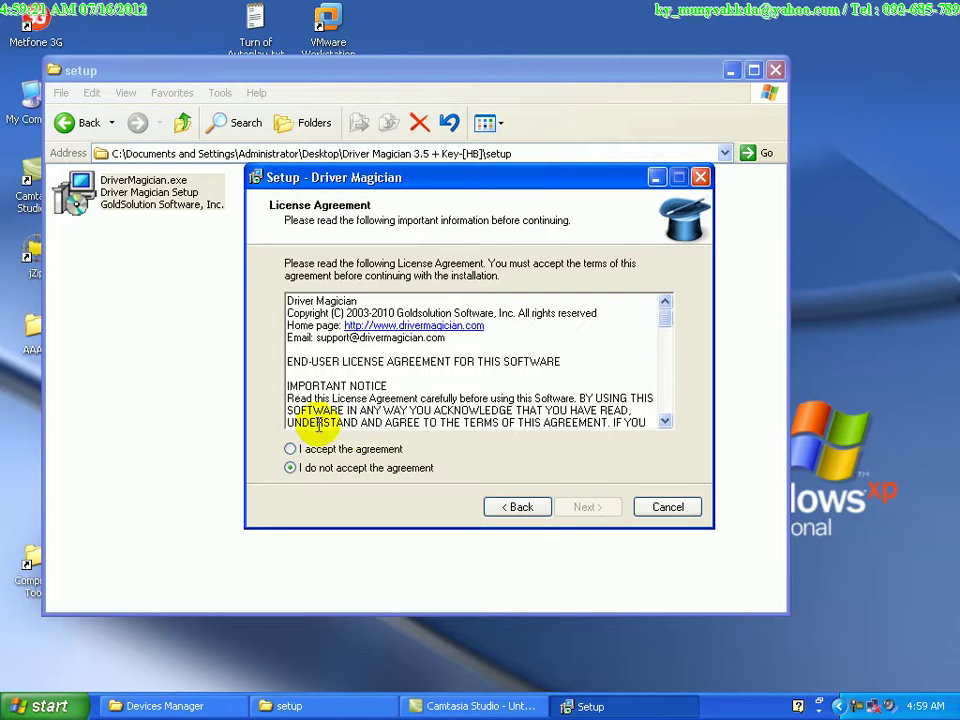
click(302, 448)
click(588, 507)
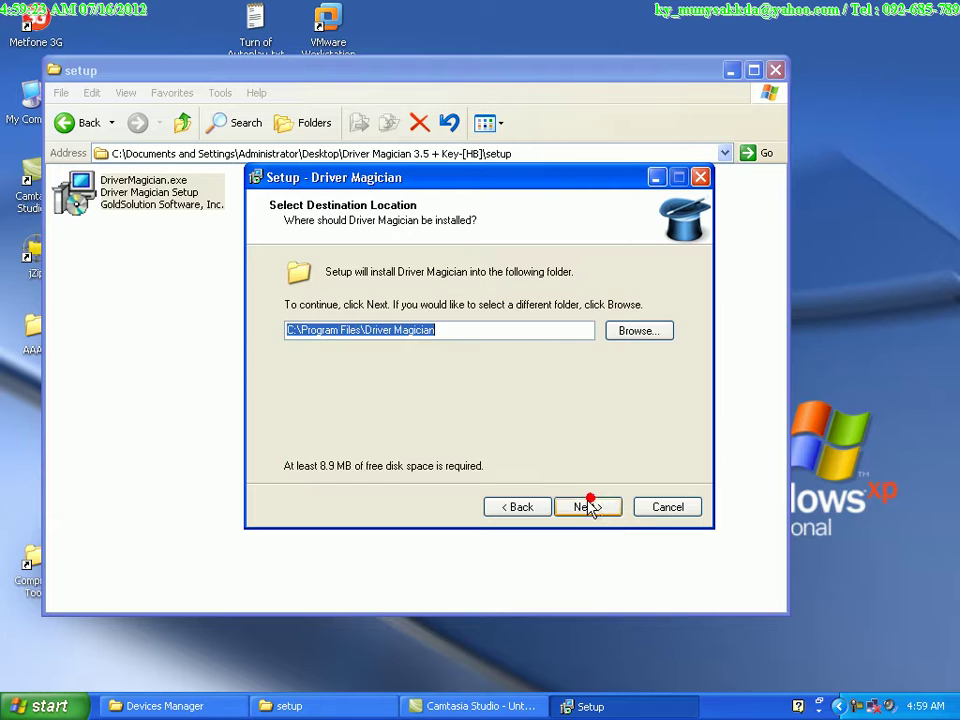
click(587, 507)
click(591, 505)
click(590, 507)
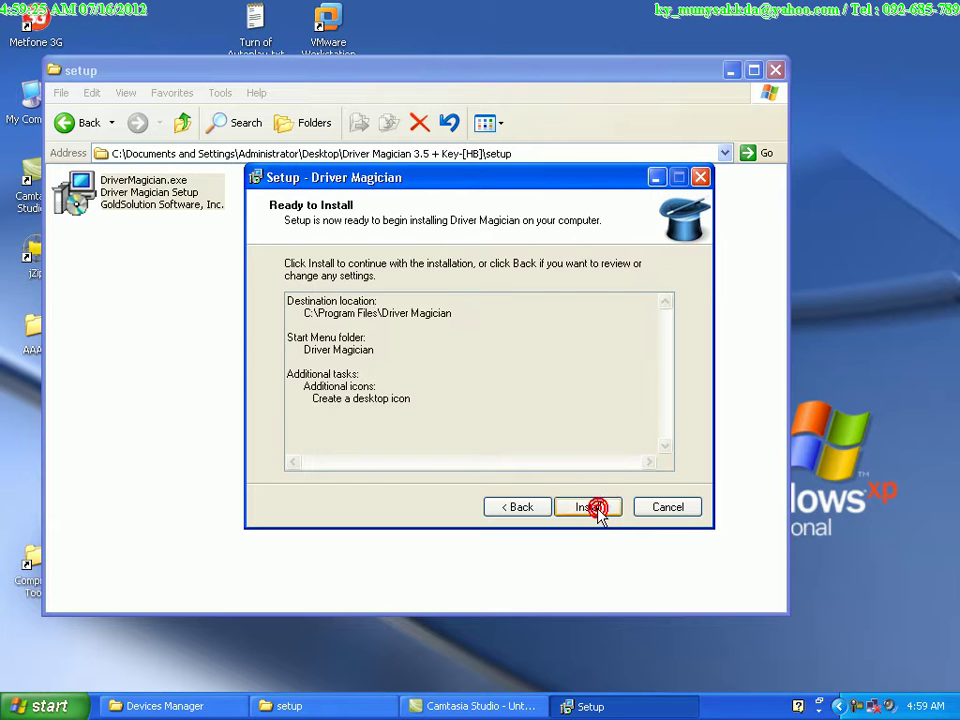
click(590, 507)
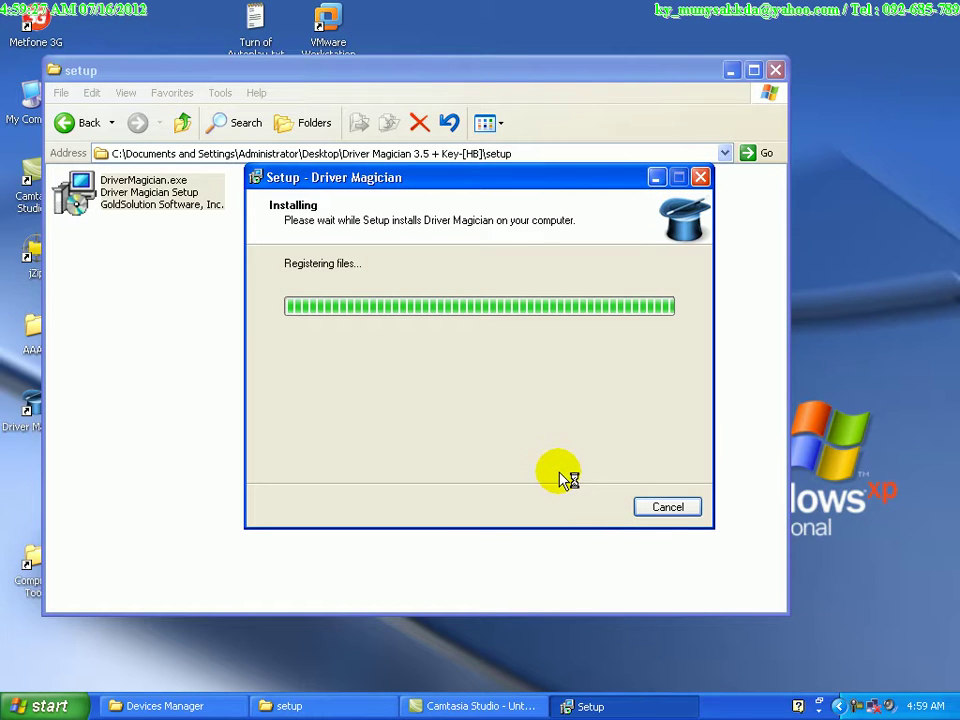
click(421, 340)
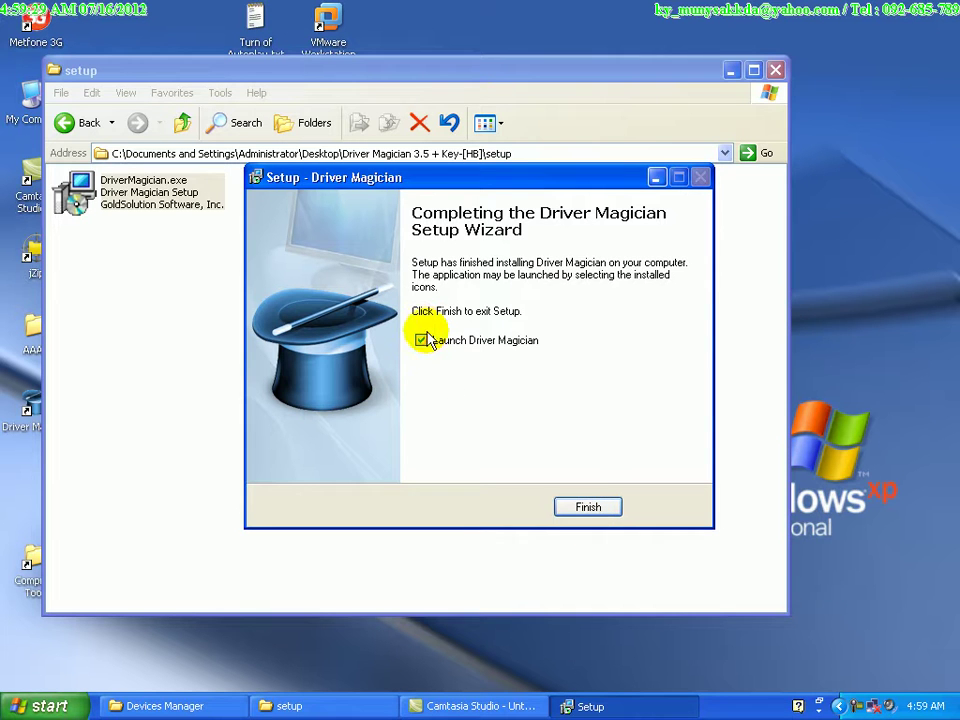
click(590, 506)
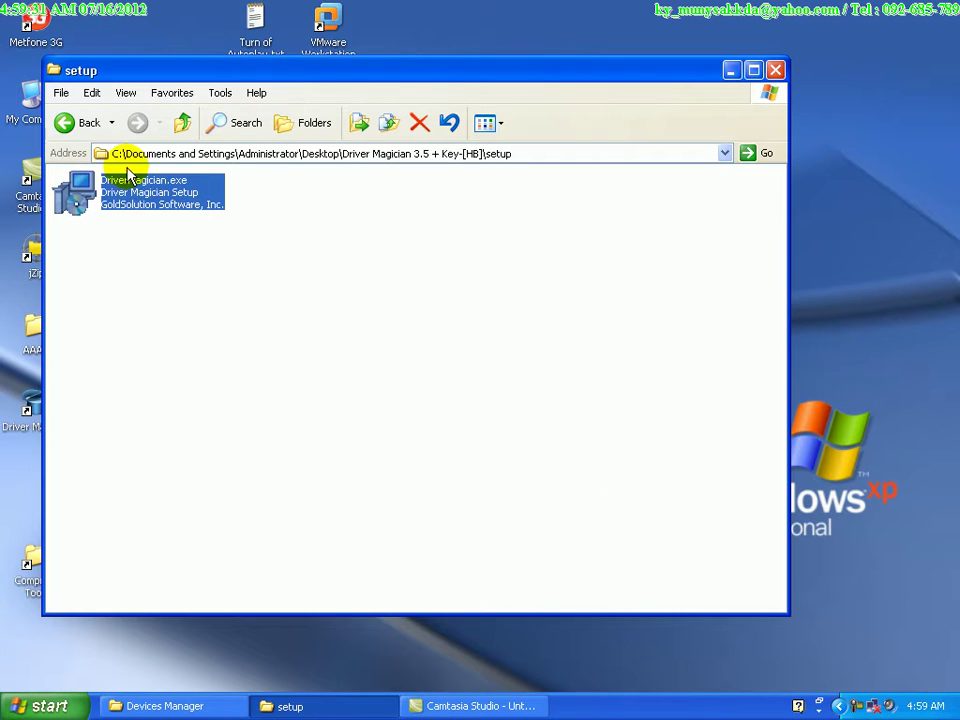
- Open the key folder of the extracted Driver Magician package, view serial.txt and minimise it
click(65, 122)
drag(315, 72, 762, 76)
double_click(548, 199)
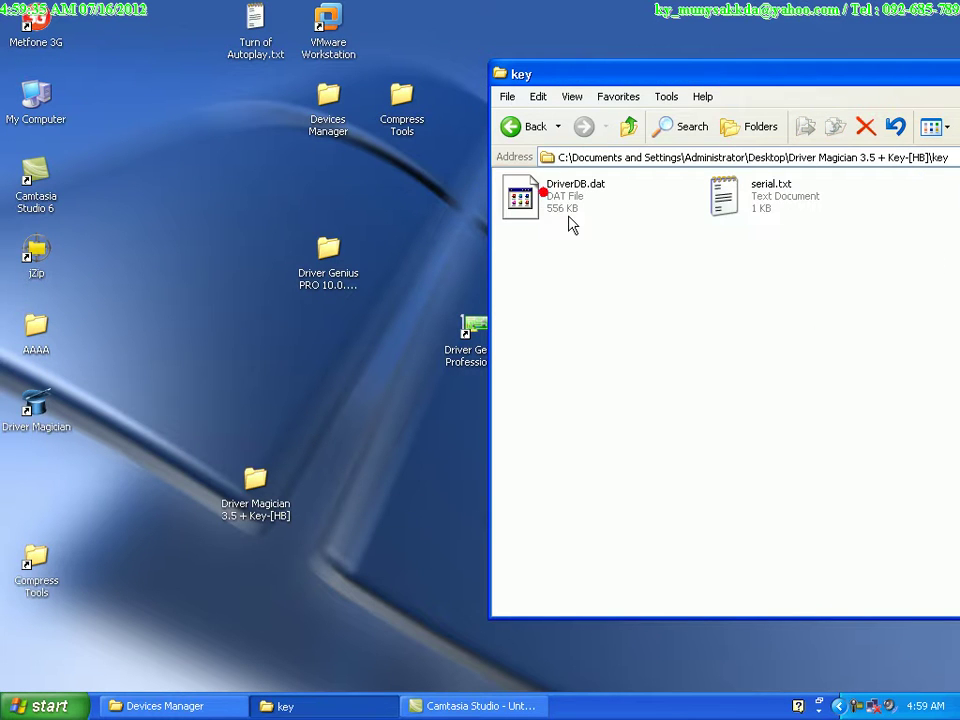
click(568, 214)
click(785, 208)
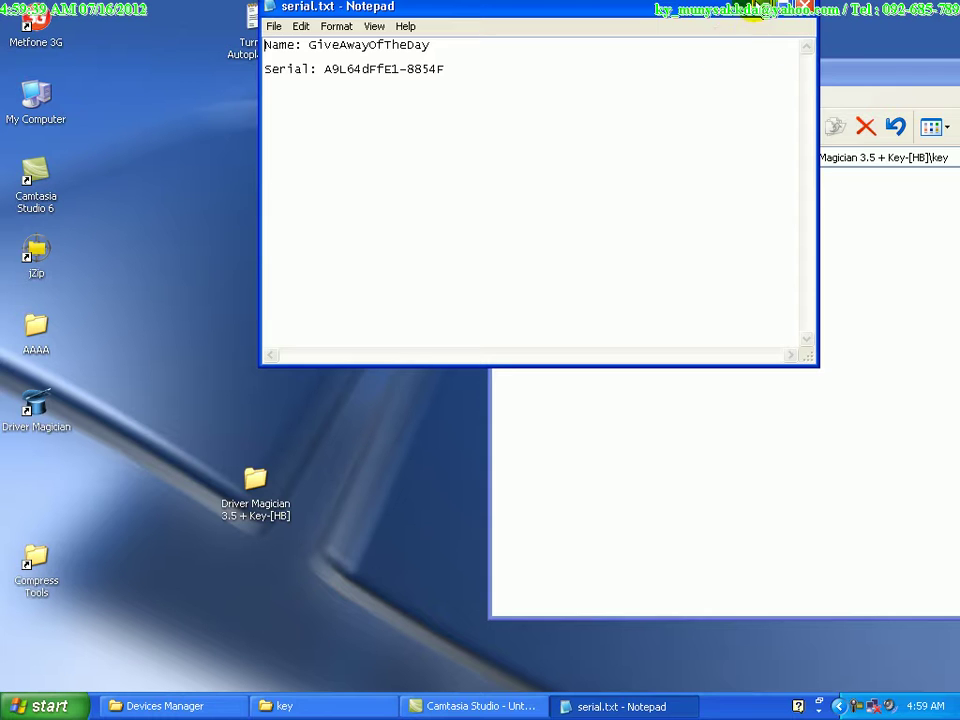
click(757, 5)
- Copy DriverDB.dat from the key folder
click(566, 212)
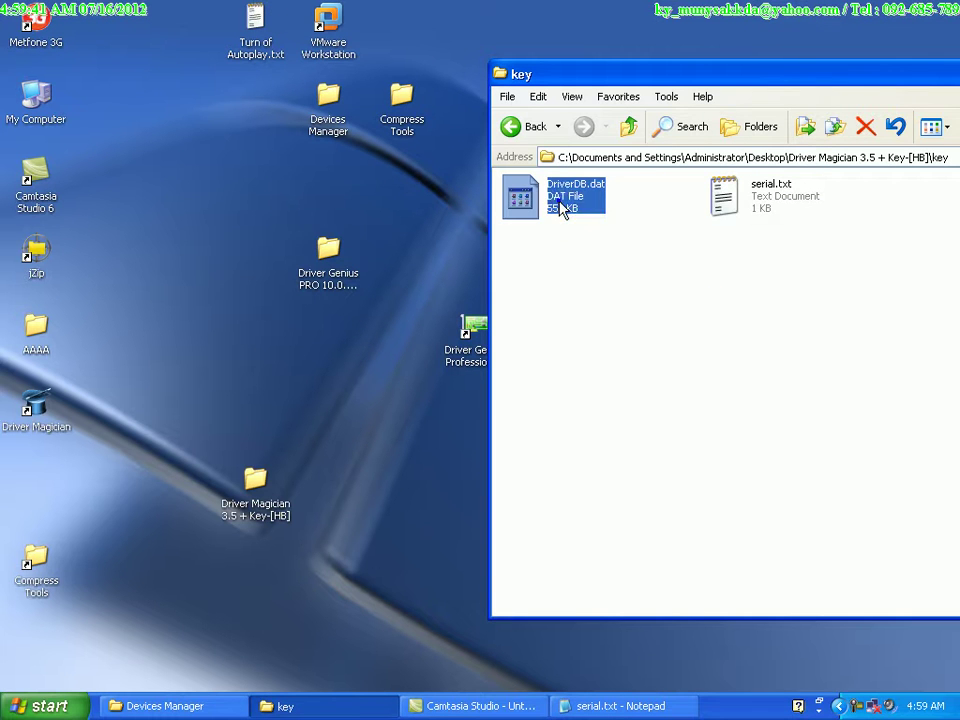
right_click(561, 206)
click(633, 377)
- Move the Driver Magician shortcut below the Driver Genius PRO folder on the desktop and open the shortcut's target folder
click(34, 410)
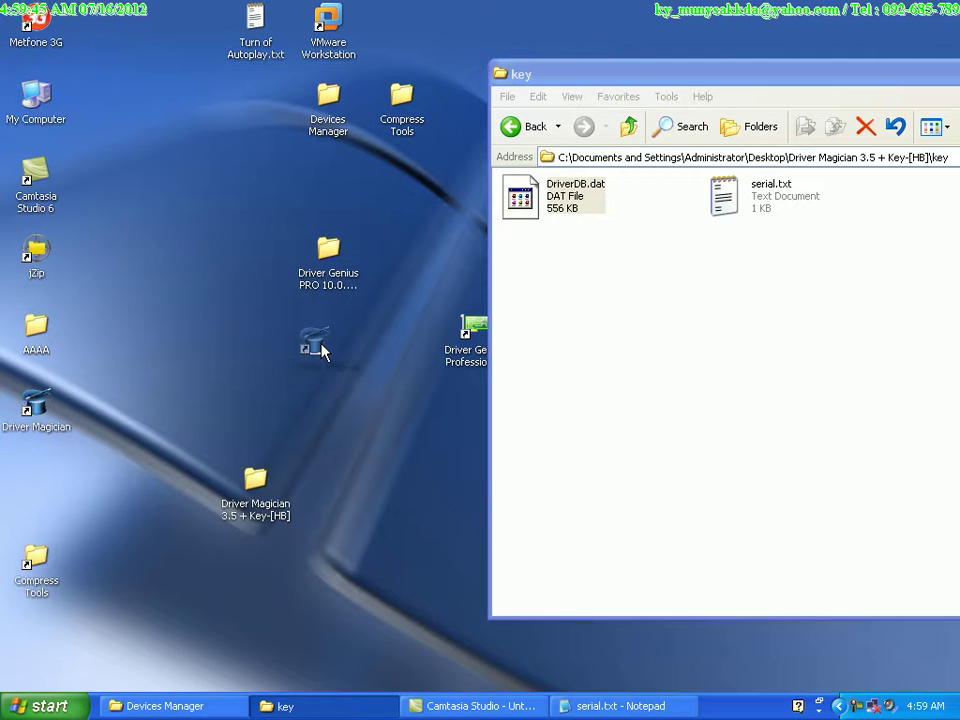
drag(308, 360, 321, 354)
right_click(328, 342)
click(370, 628)
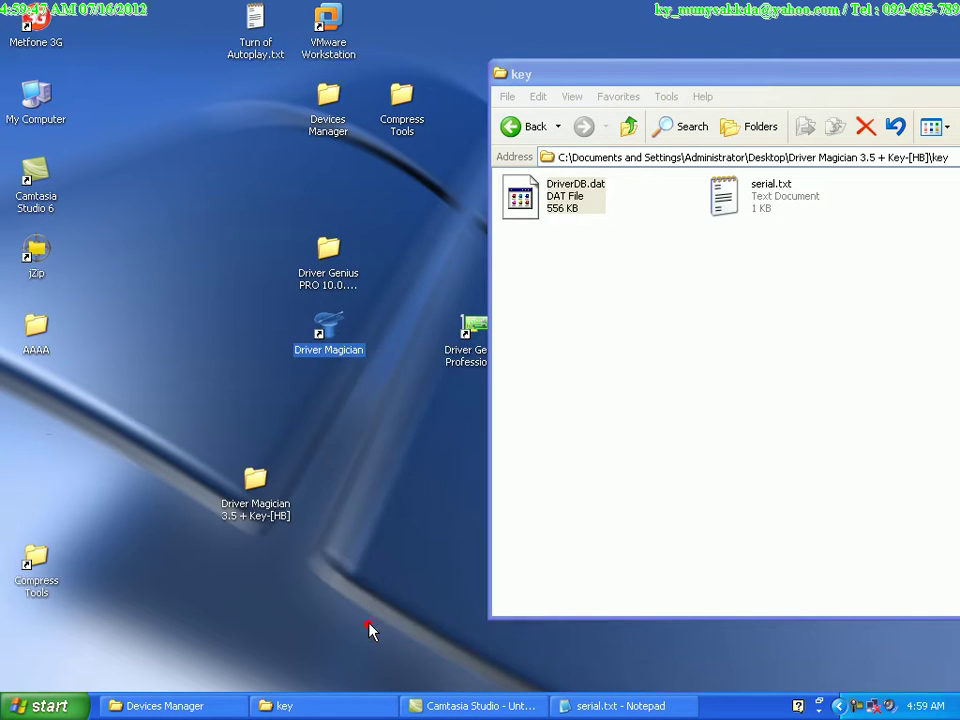
click(429, 538)
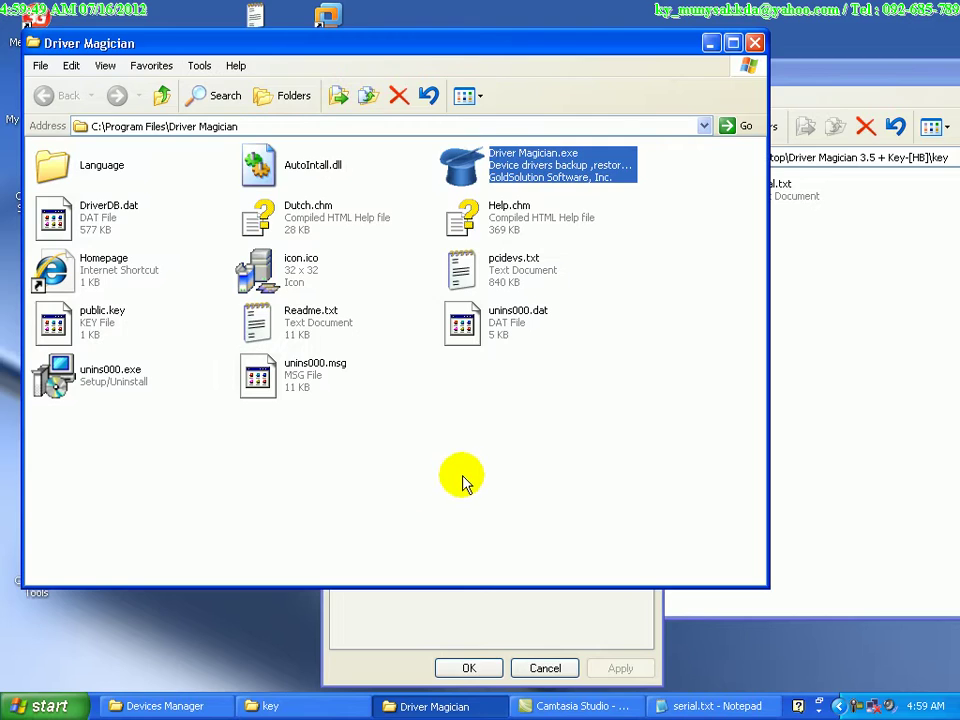
- Paste DriverDB.dat into the Driver Magician program folder, replacing the existing file, and close the folder and the shortcut properties
right_click(466, 464)
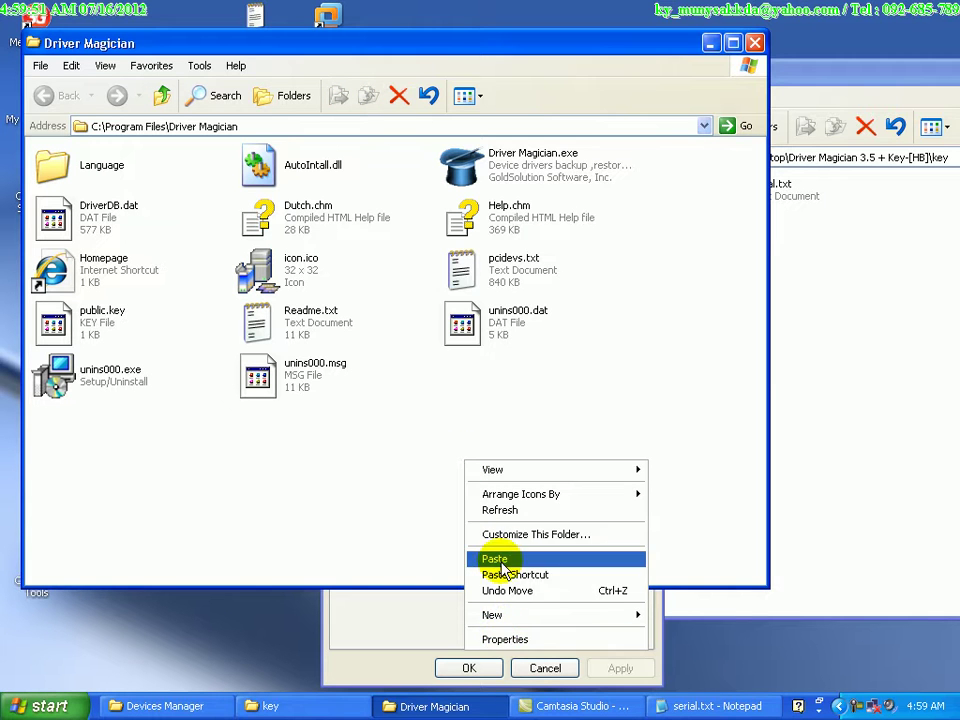
click(495, 560)
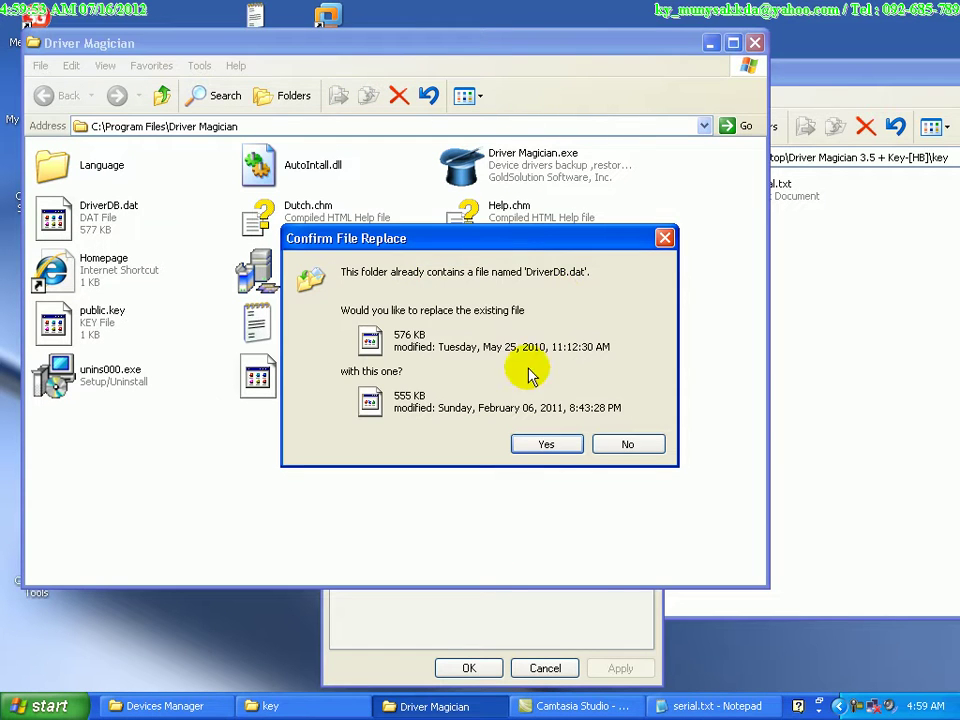
click(546, 444)
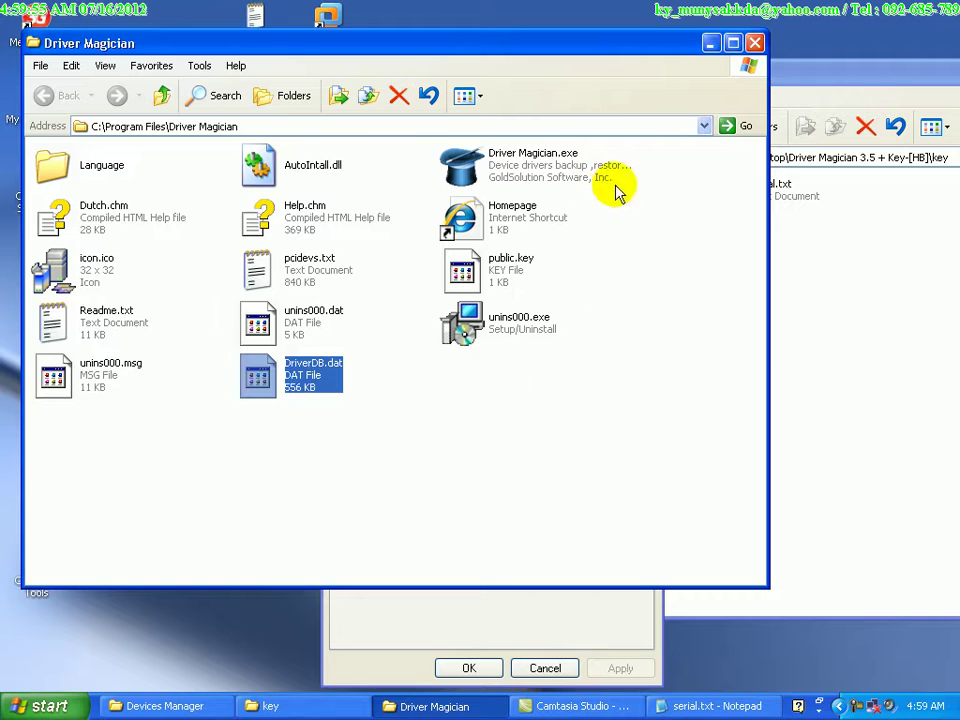
click(755, 44)
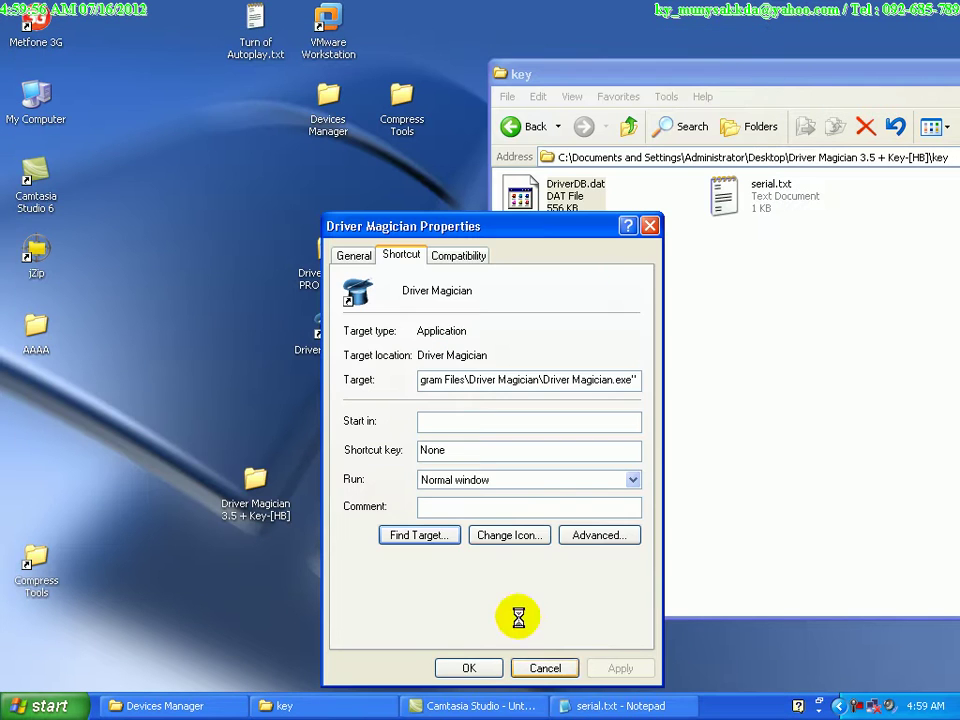
click(498, 667)
- Launch Driver Magician from its desktop shortcut, open the registration form and reopen serial.txt
double_click(330, 338)
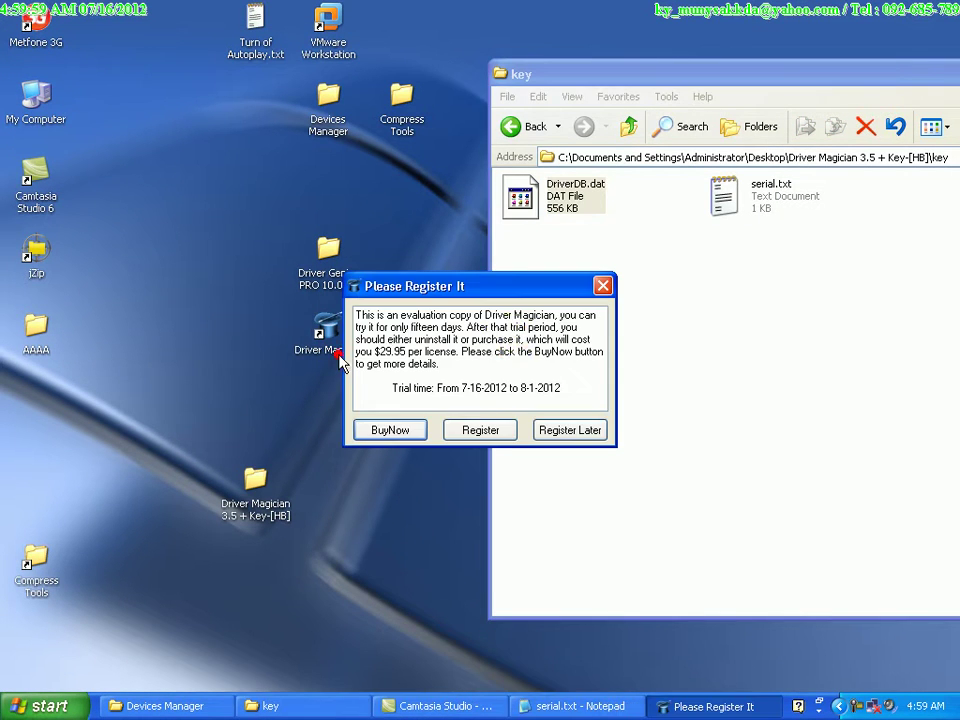
click(479, 430)
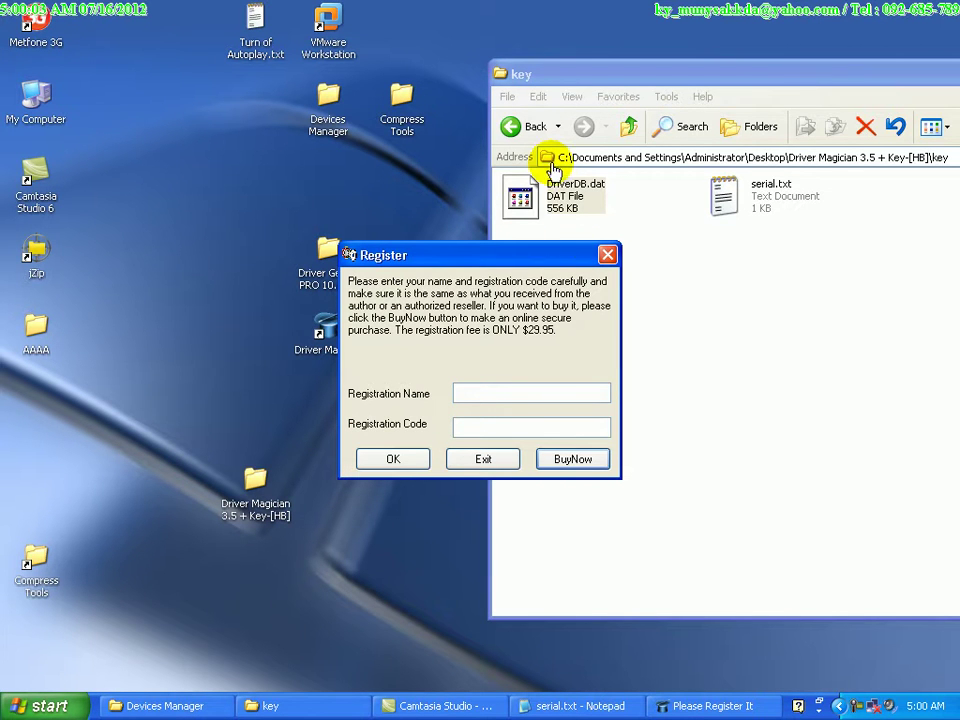
double_click(724, 193)
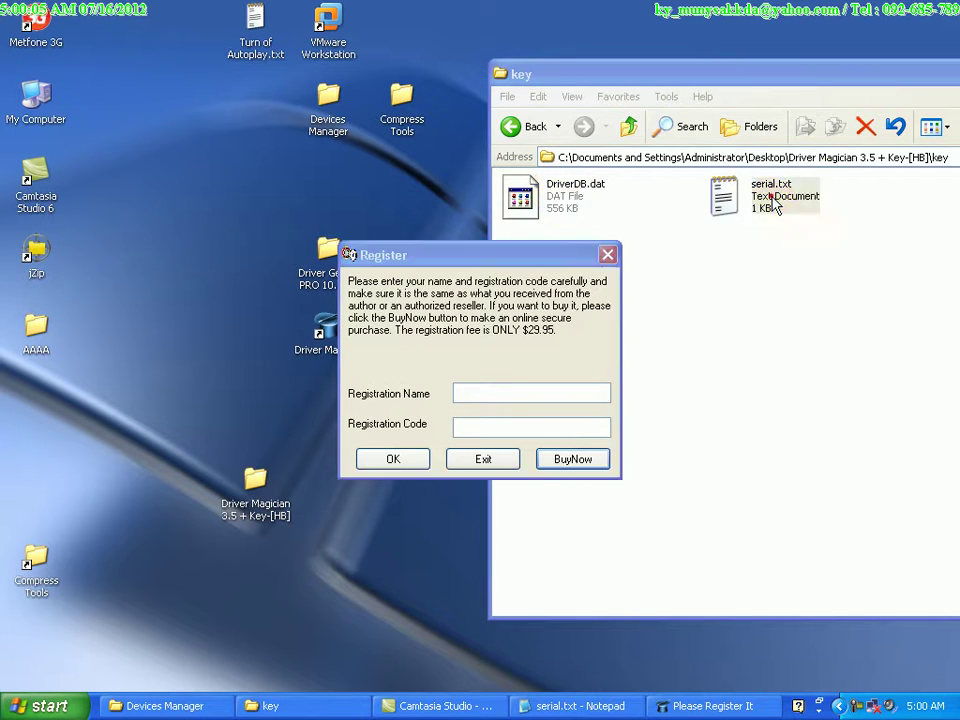
- Copy the serial from serial.txt and paste it as the registration code in the Register dialog
drag(448, 69, 333, 69)
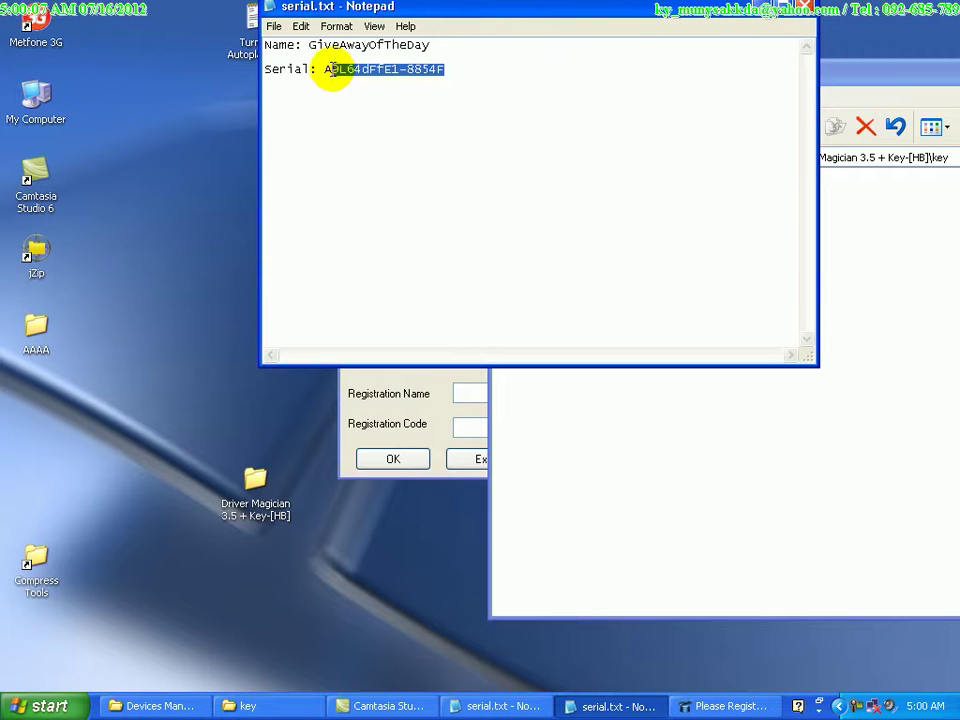
right_click(356, 70)
click(396, 118)
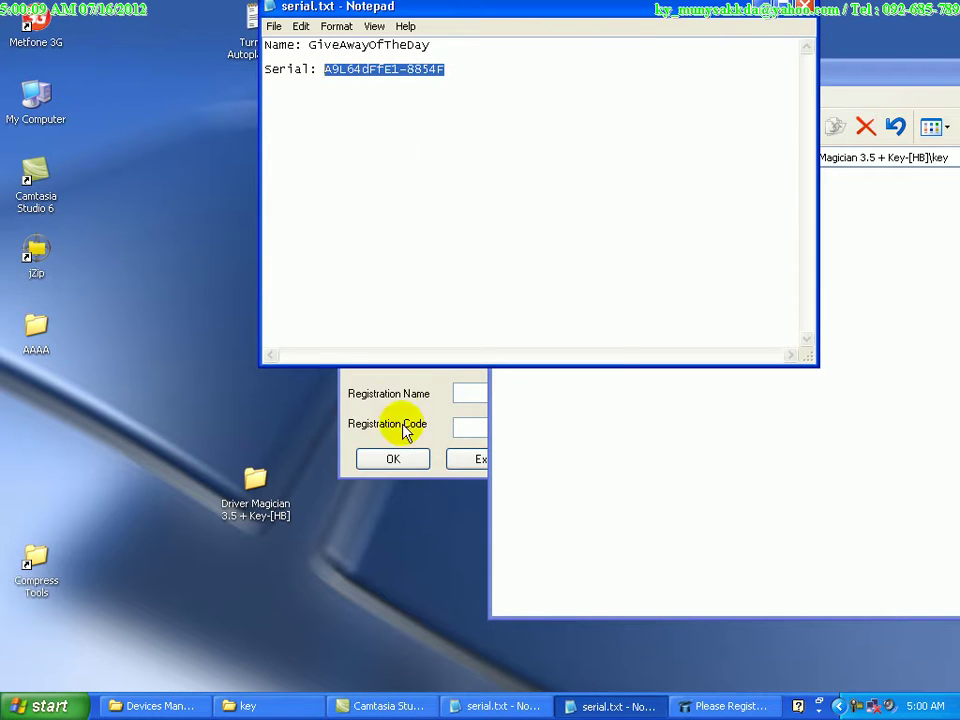
click(395, 400)
right_click(481, 428)
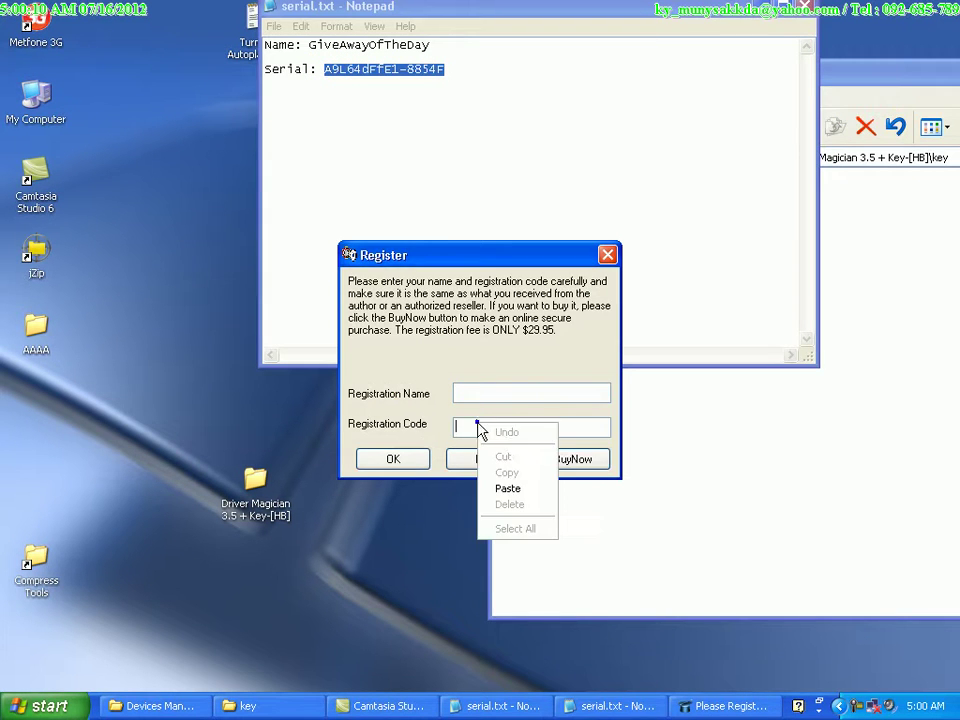
click(507, 487)
- Copy the registration name from serial.txt into the Register dialog, submit the registration and dismiss the message
click(441, 43)
drag(441, 43, 318, 45)
right_click(331, 58)
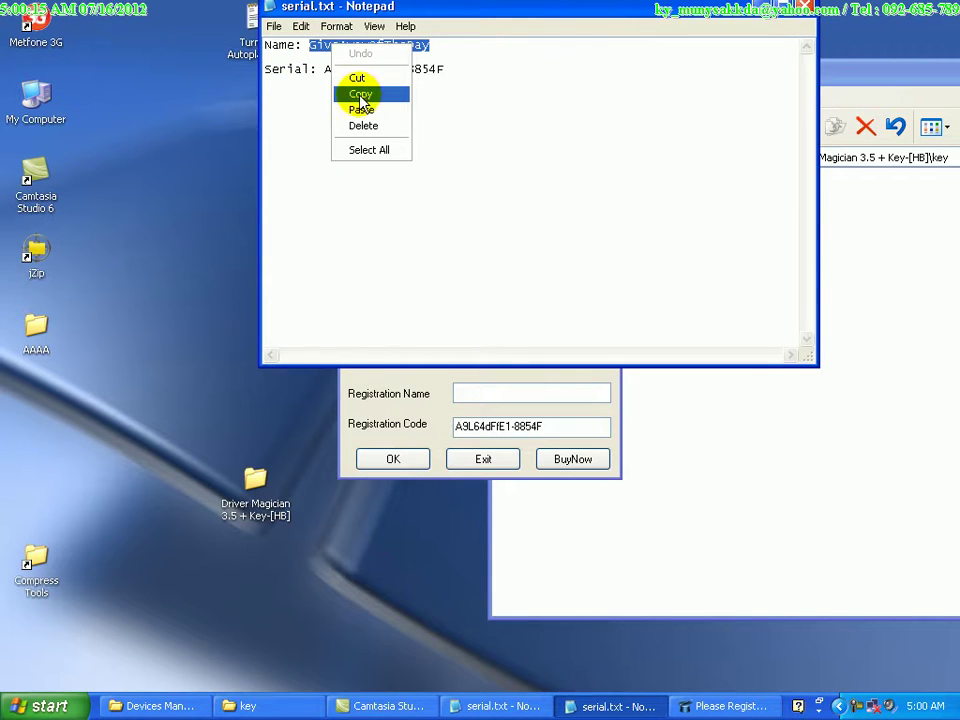
click(345, 92)
right_click(478, 390)
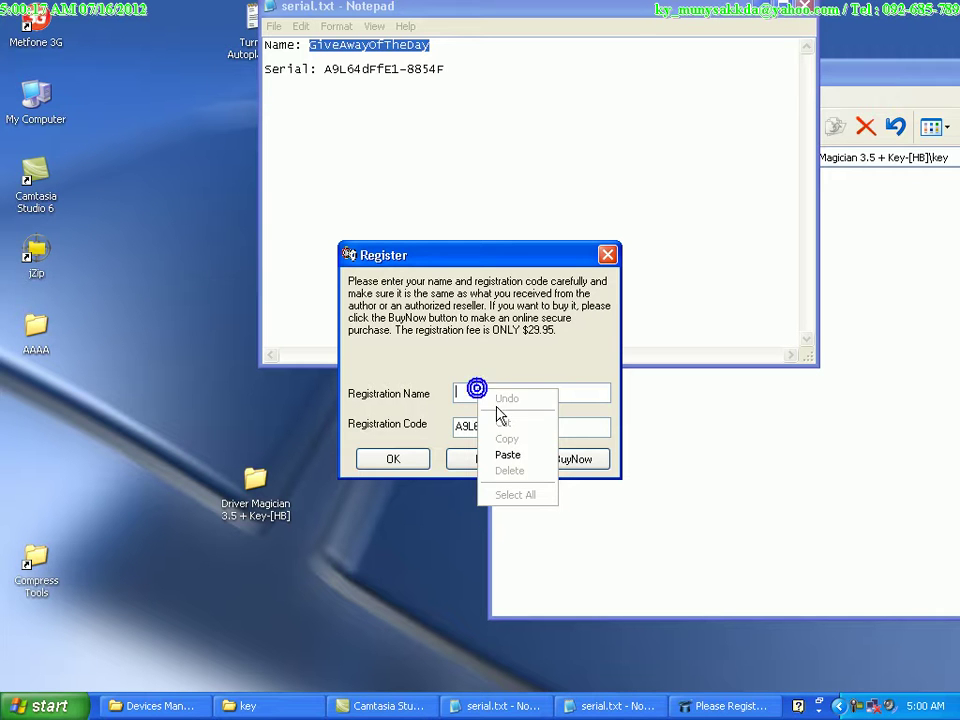
click(514, 455)
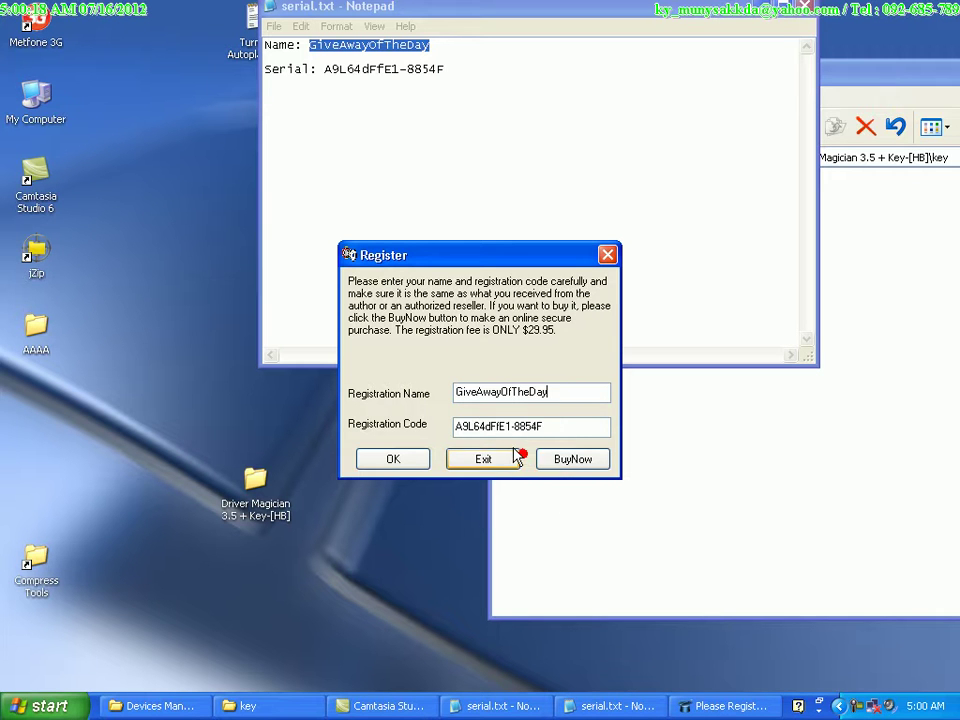
click(400, 459)
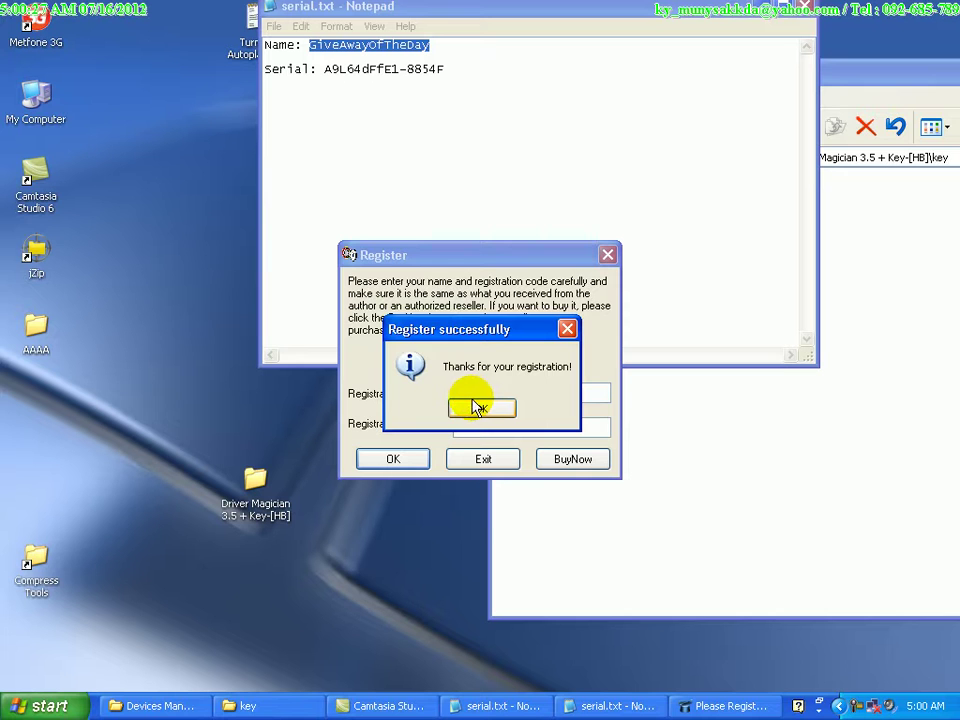
click(481, 407)
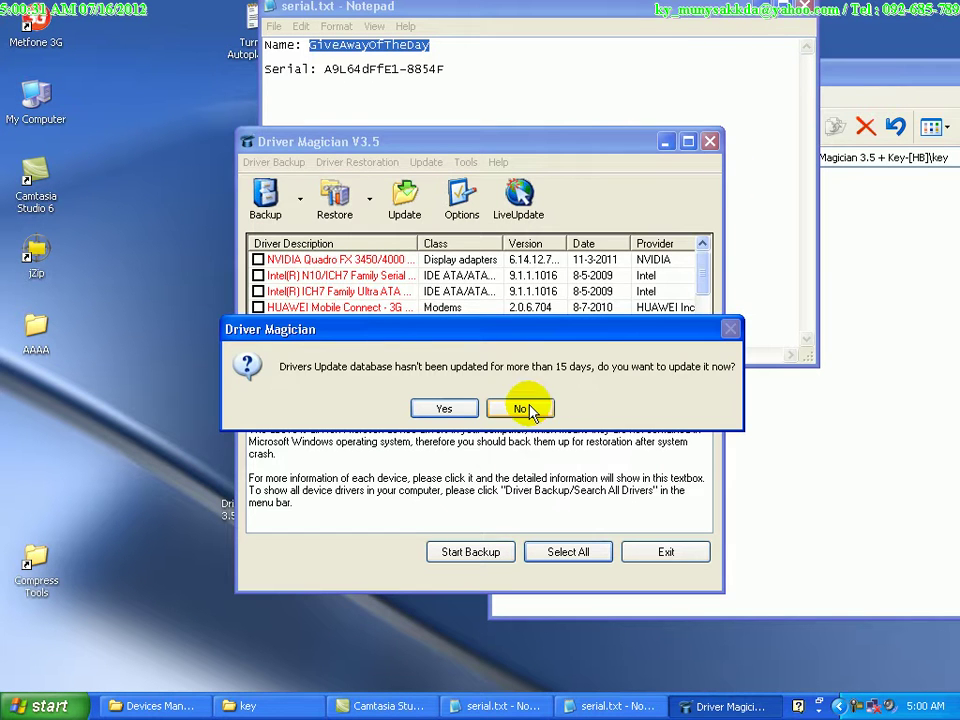
- Decline the driver database update, and close the serial.txt and key folder windows in front of the desktop
click(520, 408)
click(803, 9)
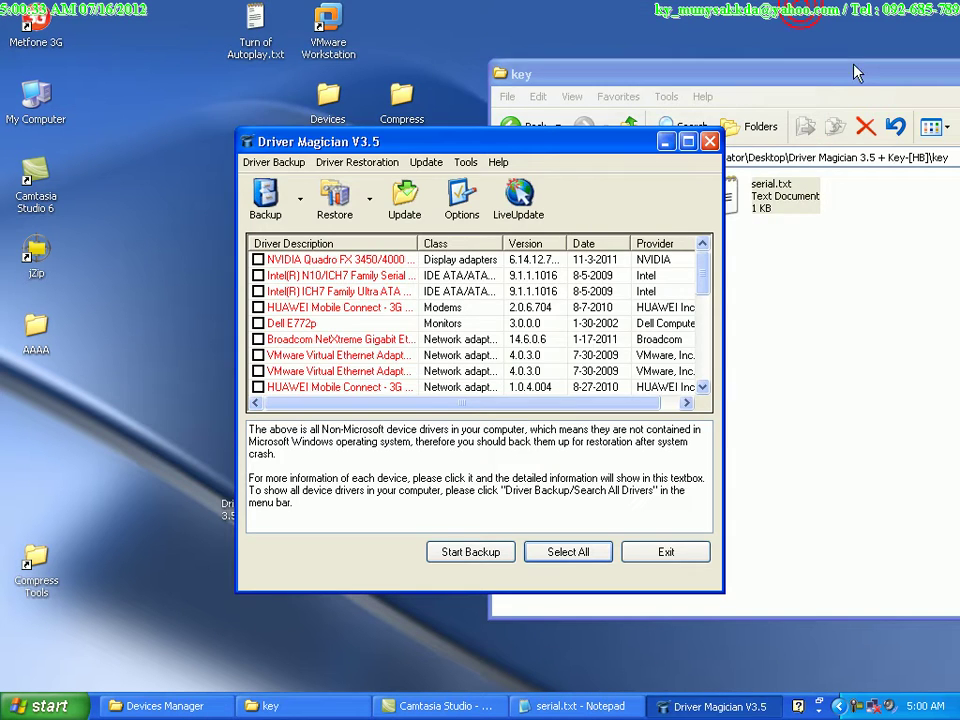
click(700, 70)
drag(700, 70, 323, 10)
click(845, 10)
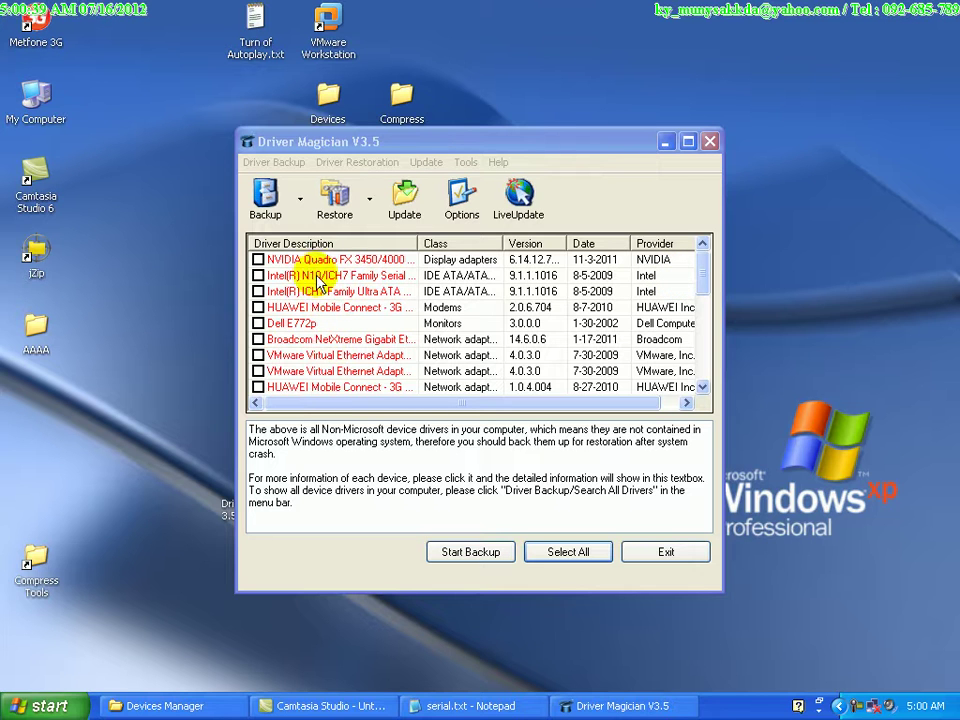
- Make the Driver Magician window taller and open the driver restoration view, cancelling the backup folder selection
drag(489, 130, 503, 60)
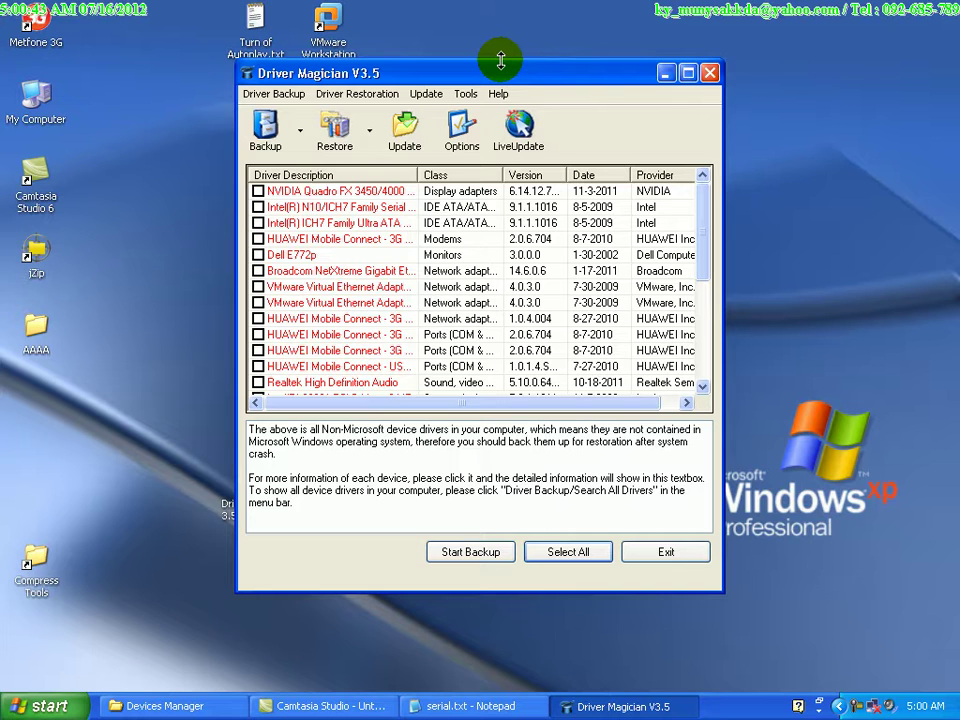
click(310, 138)
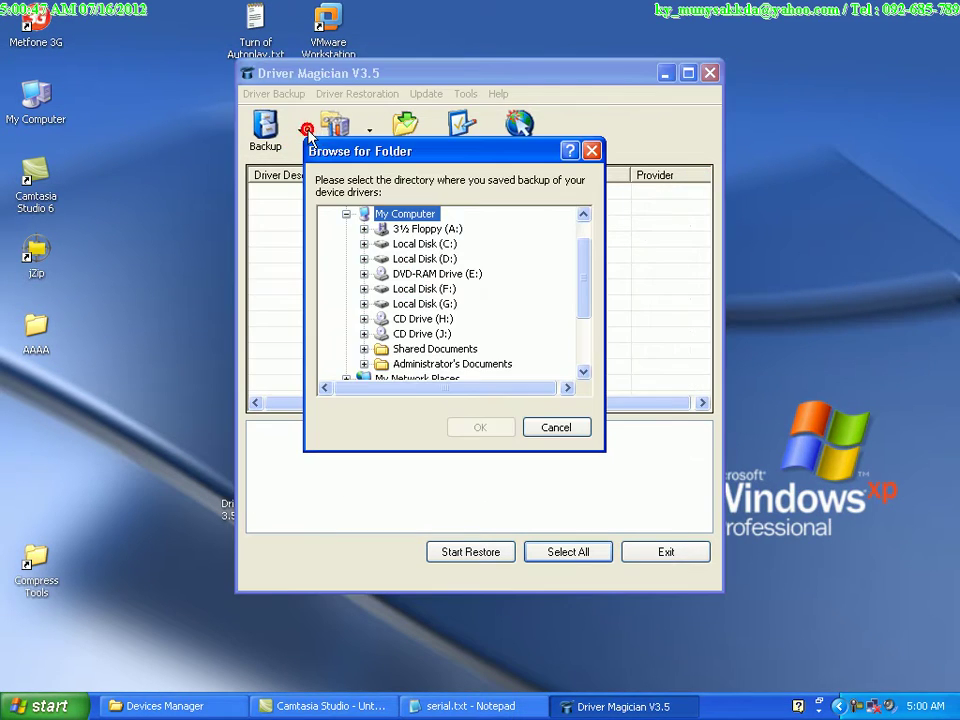
click(592, 151)
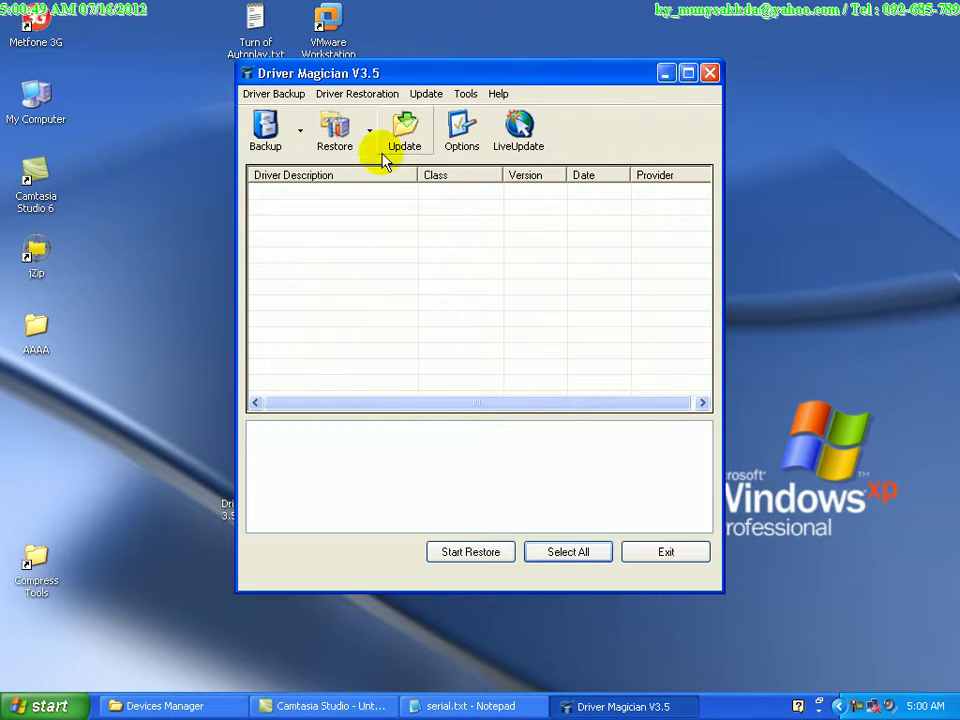
- Search for non-Microsoft drivers to back up and look through the driver list to its end
click(301, 130)
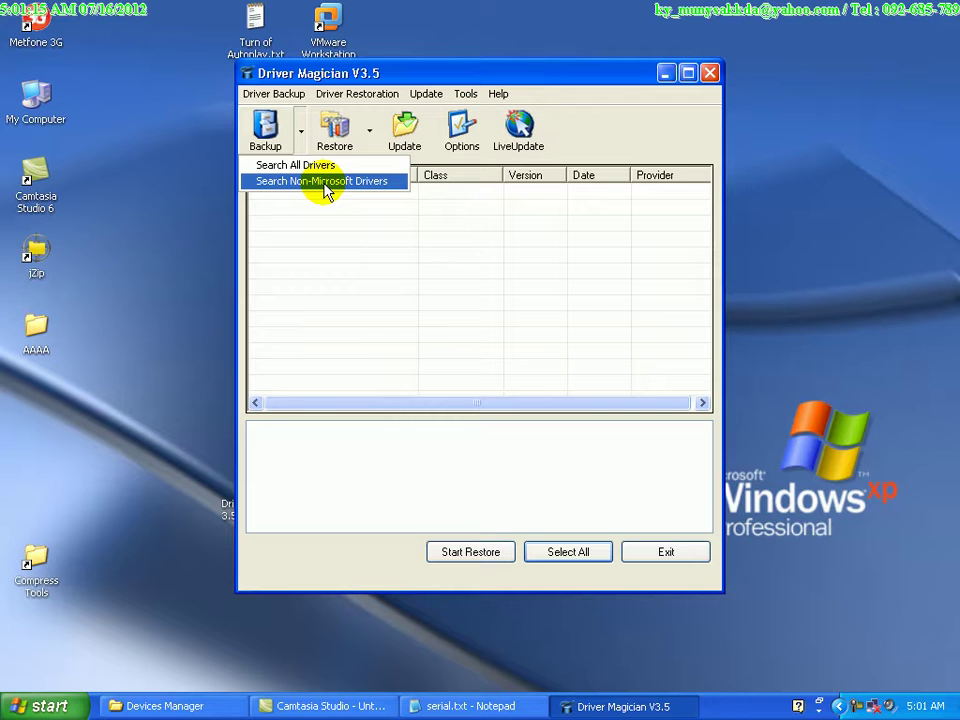
click(325, 183)
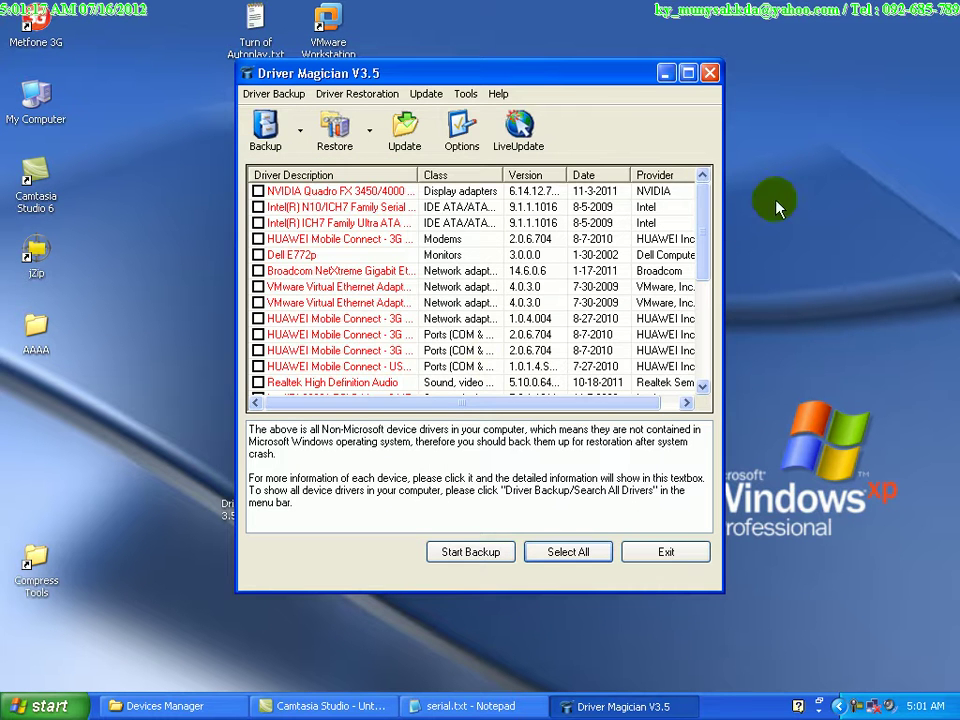
drag(701, 205, 655, 333)
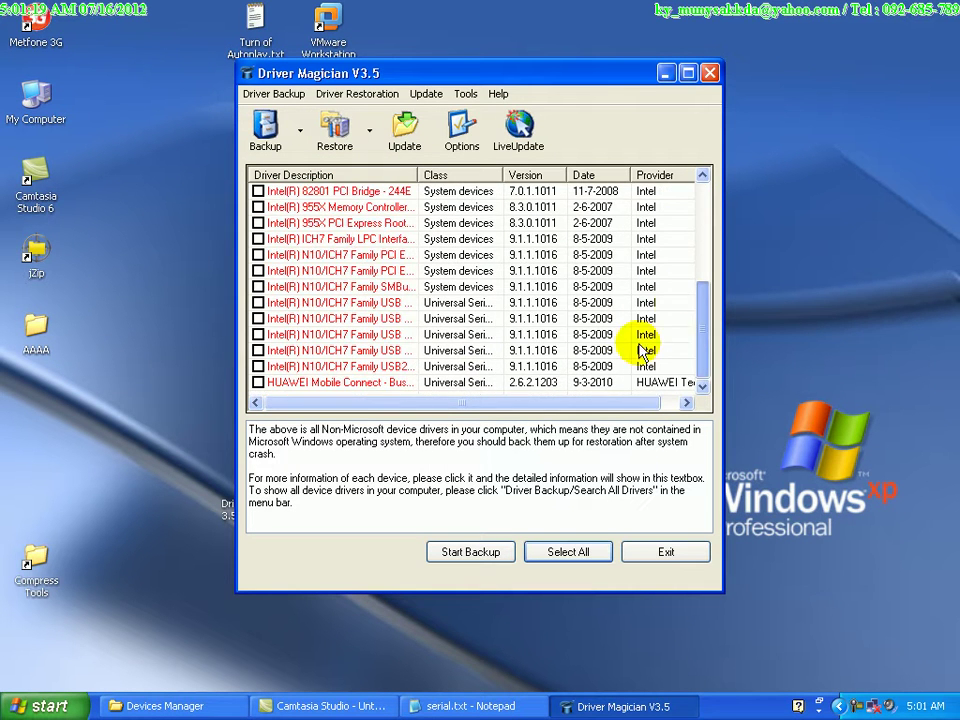
- Search all device drivers and examine the details of the ACPI Multiprocessor PC, Disk drive and NVIDIA Quadro FX entries
scroll(276, 140, up, 5)
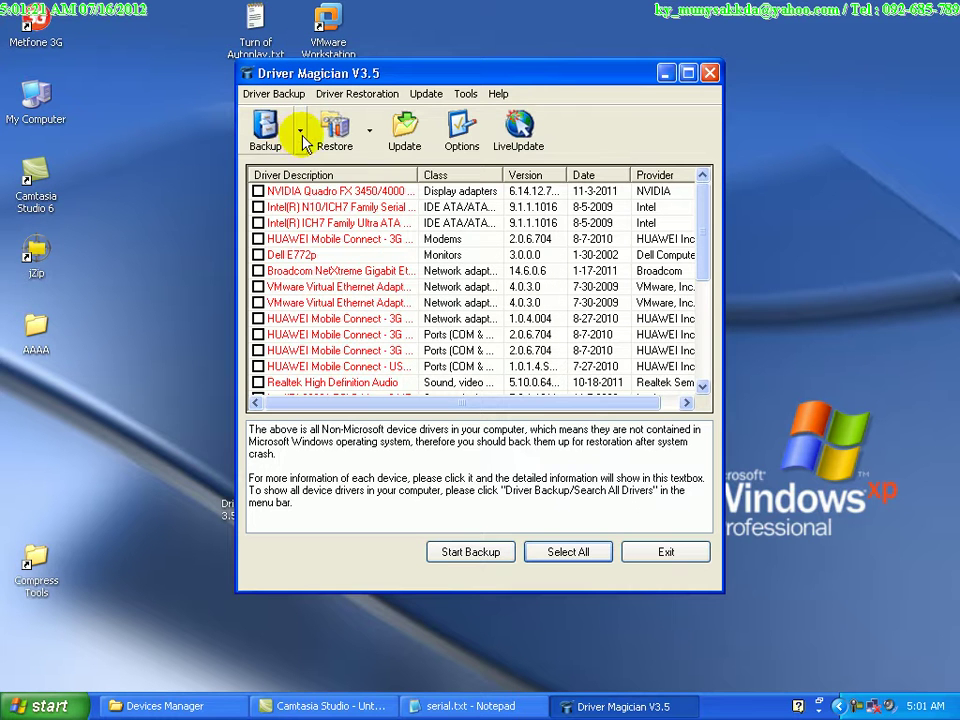
click(298, 131)
click(292, 163)
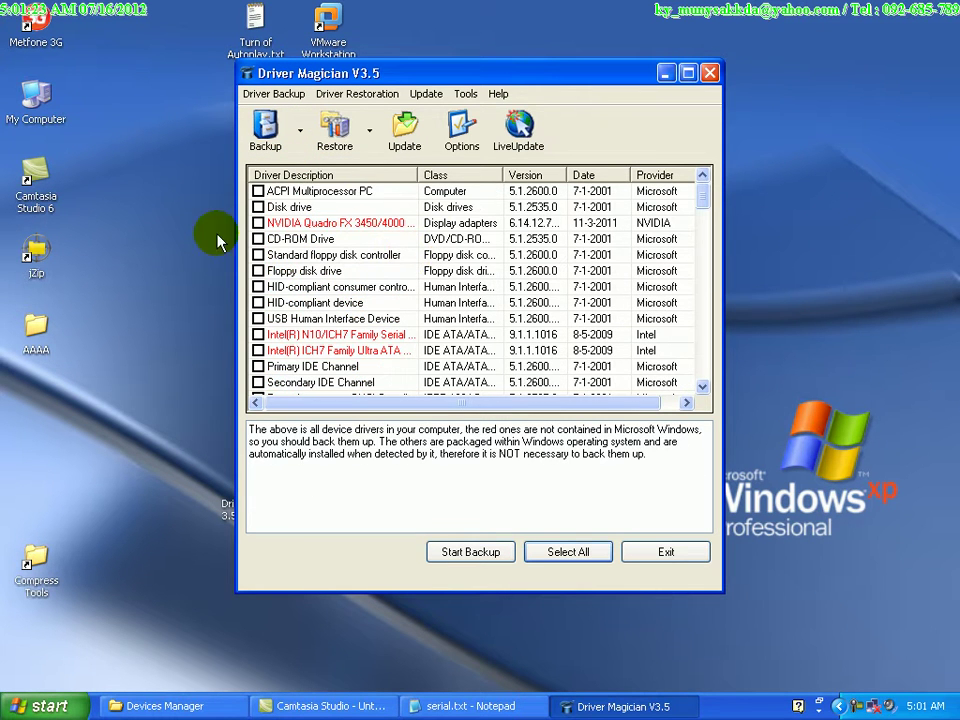
click(355, 191)
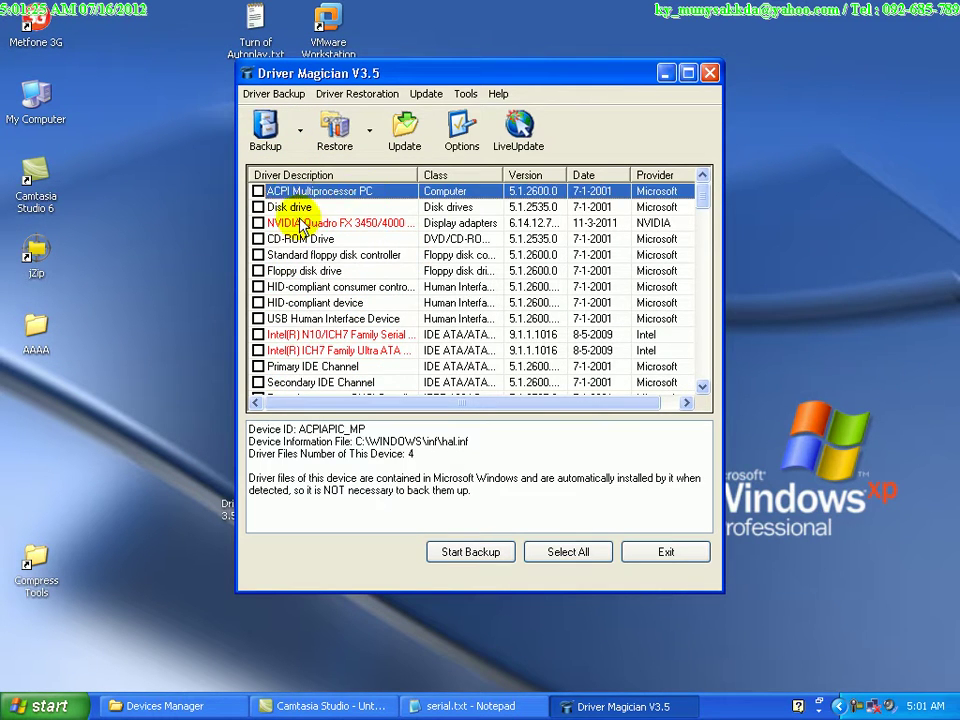
click(300, 223)
click(297, 207)
drag(706, 202, 658, 187)
click(365, 226)
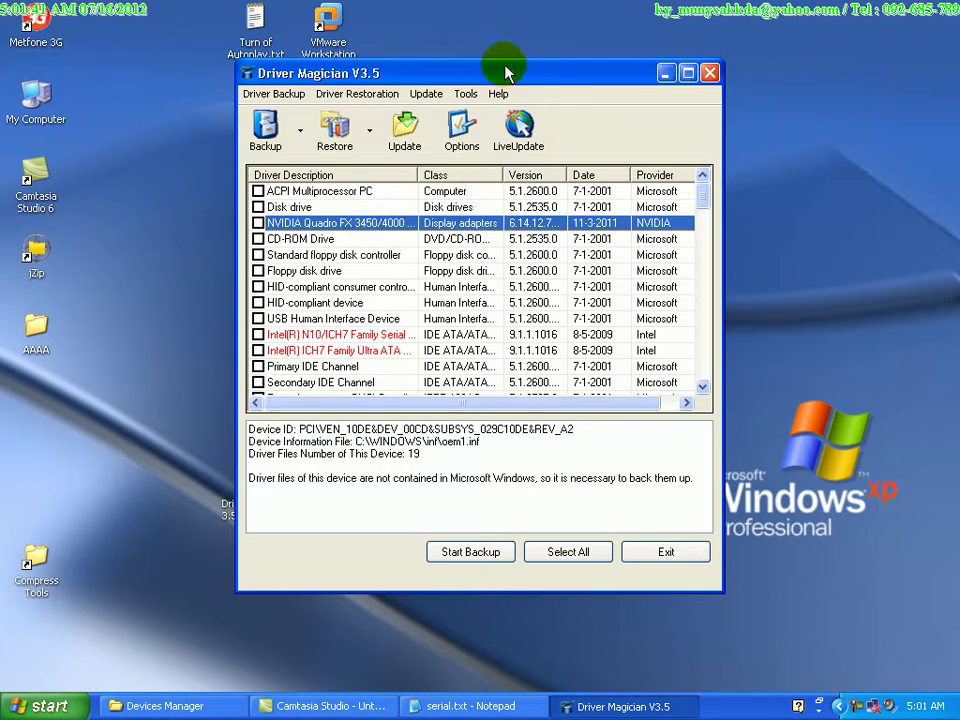
- Reposition the Driver Magician window, search the non-Microsoft drivers again, look over the list and close the program
drag(512, 78, 569, 124)
click(356, 178)
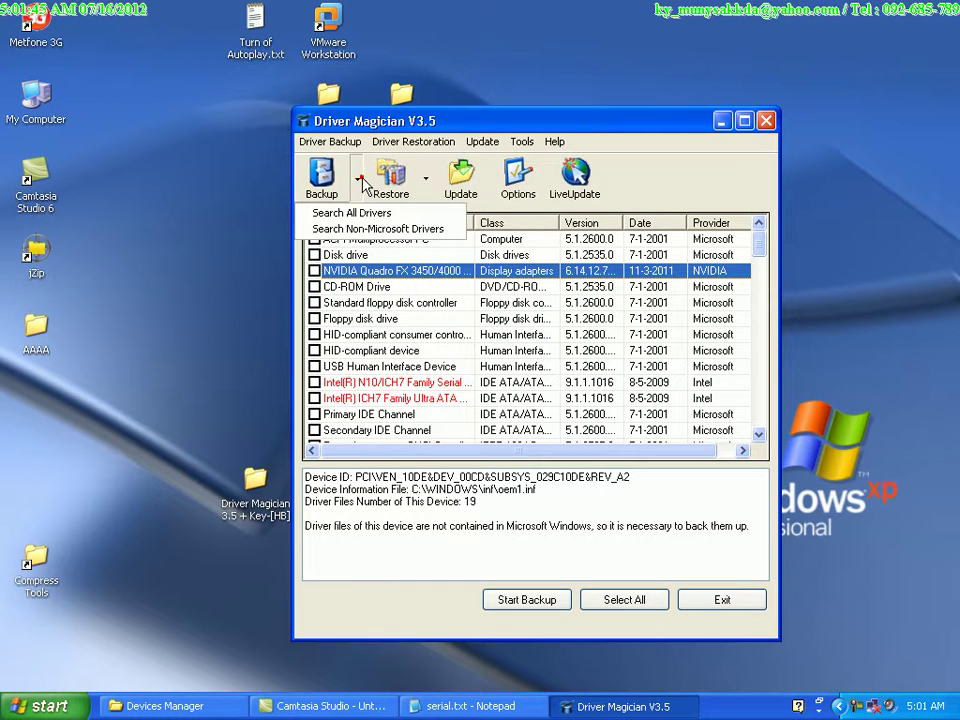
click(389, 230)
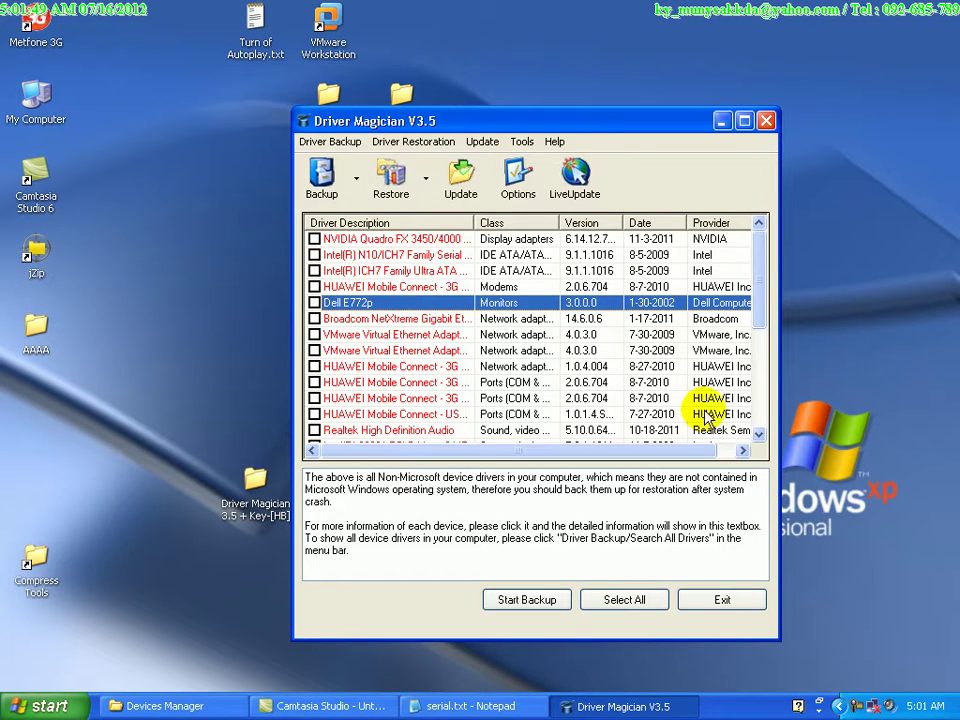
drag(765, 266, 761, 167)
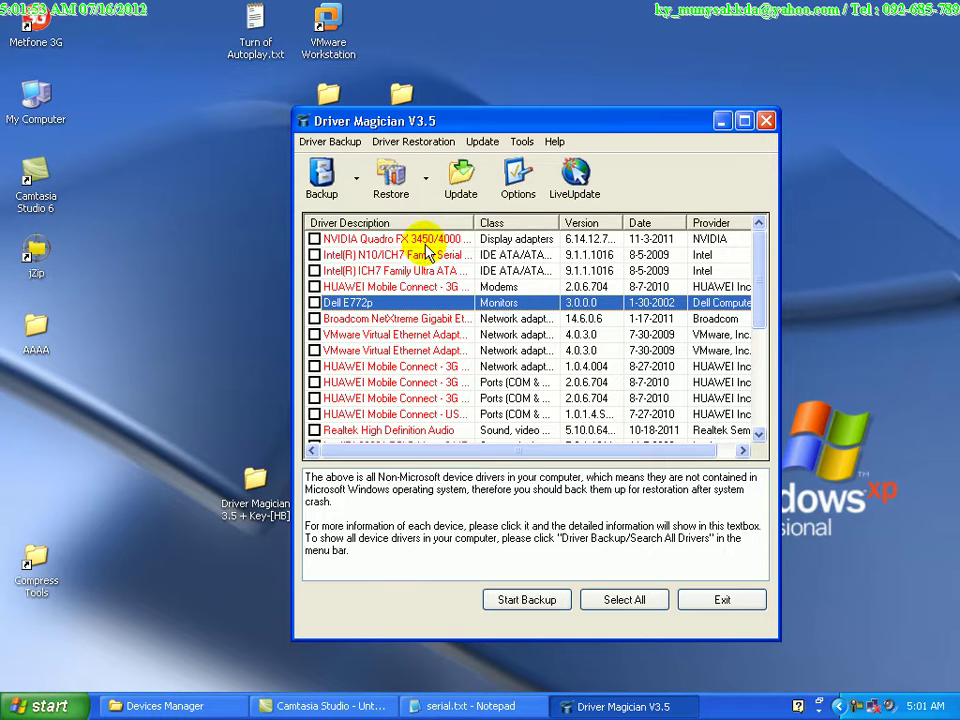
click(766, 121)
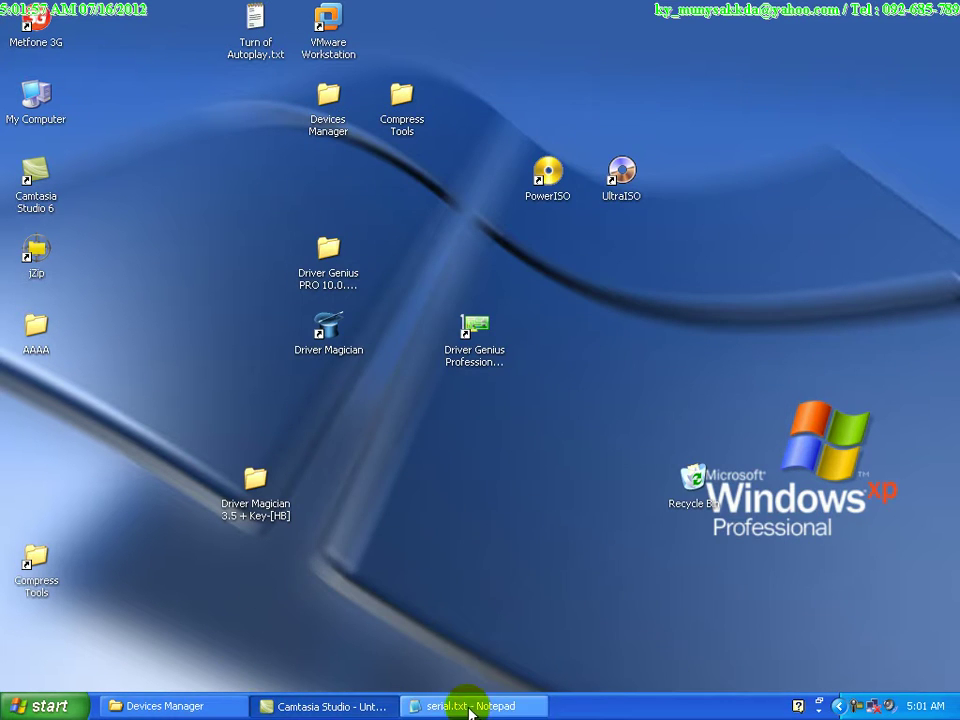
- Open the Driver Robot 2.5 Build 3.0 archive from the Devices Manager folder and enter its software folder
click(220, 705)
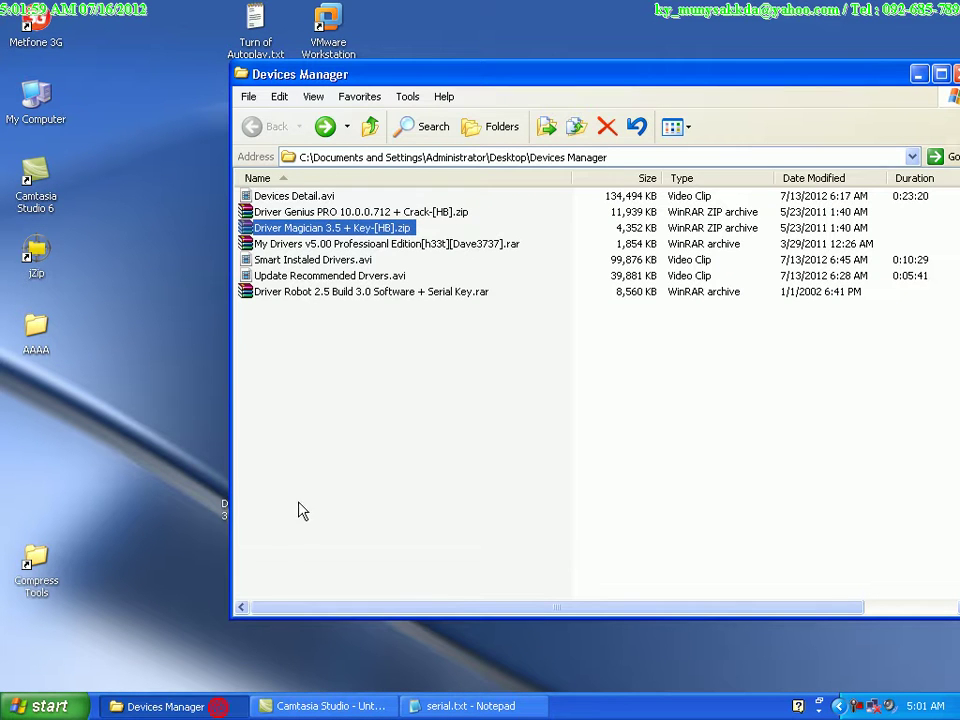
double_click(340, 291)
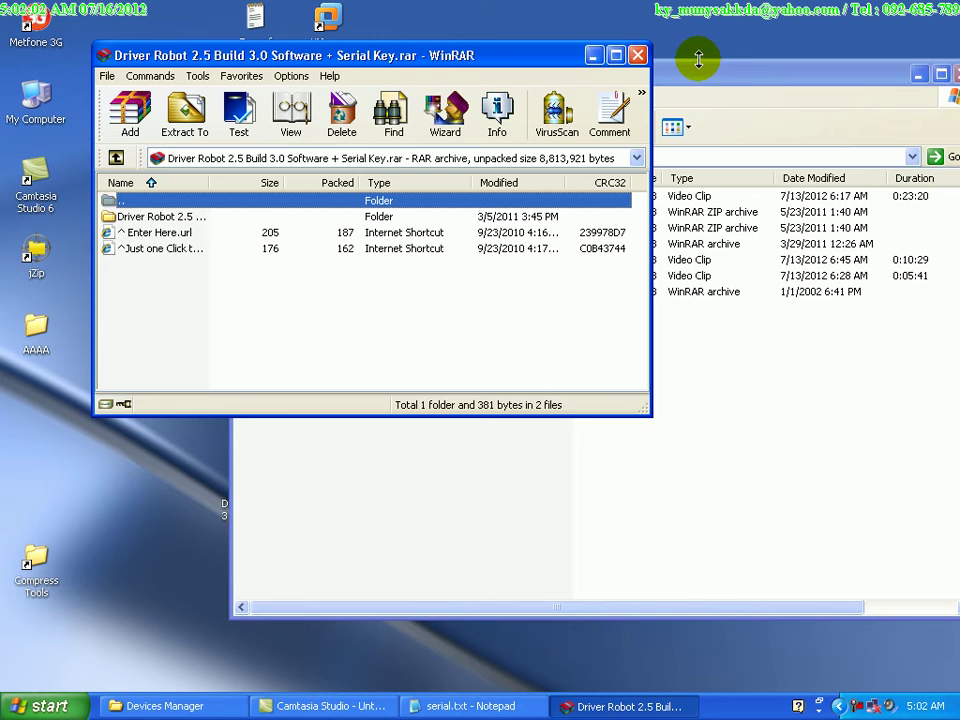
click(919, 74)
drag(485, 52, 766, 46)
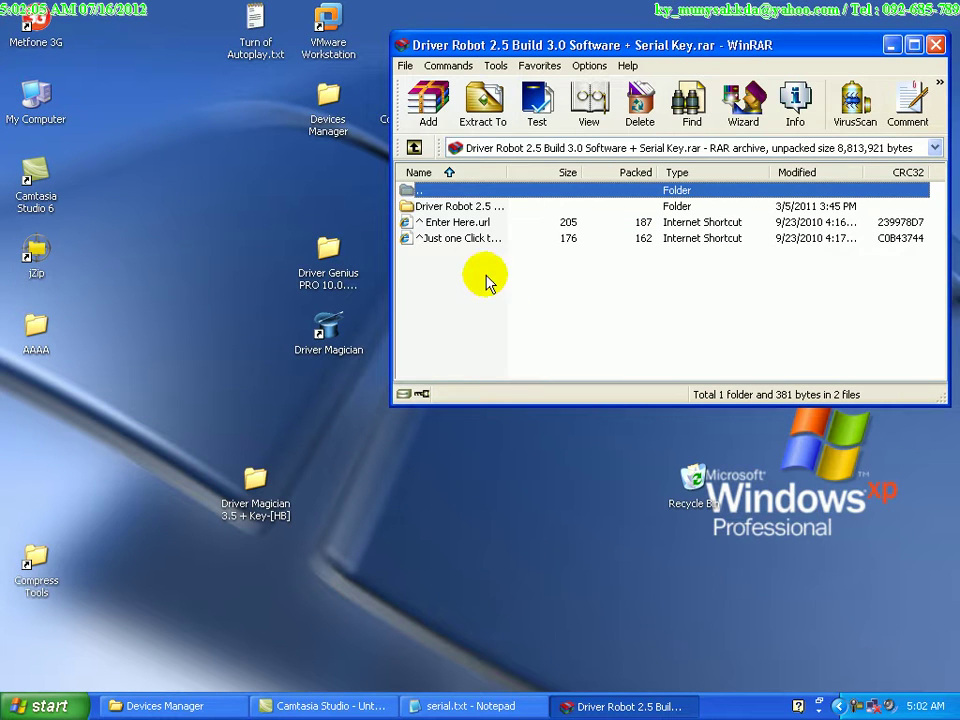
double_click(470, 206)
click(510, 256)
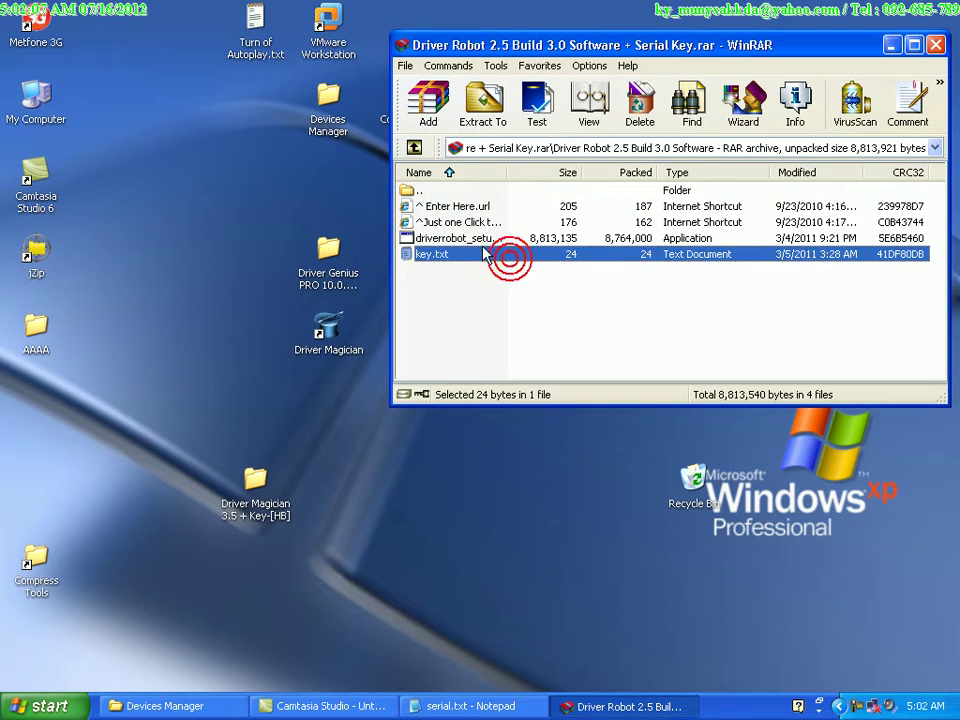
- Try twice to run the Driver Robot setup directly from the archive, declining the .NET Framework download prompt
double_click(470, 239)
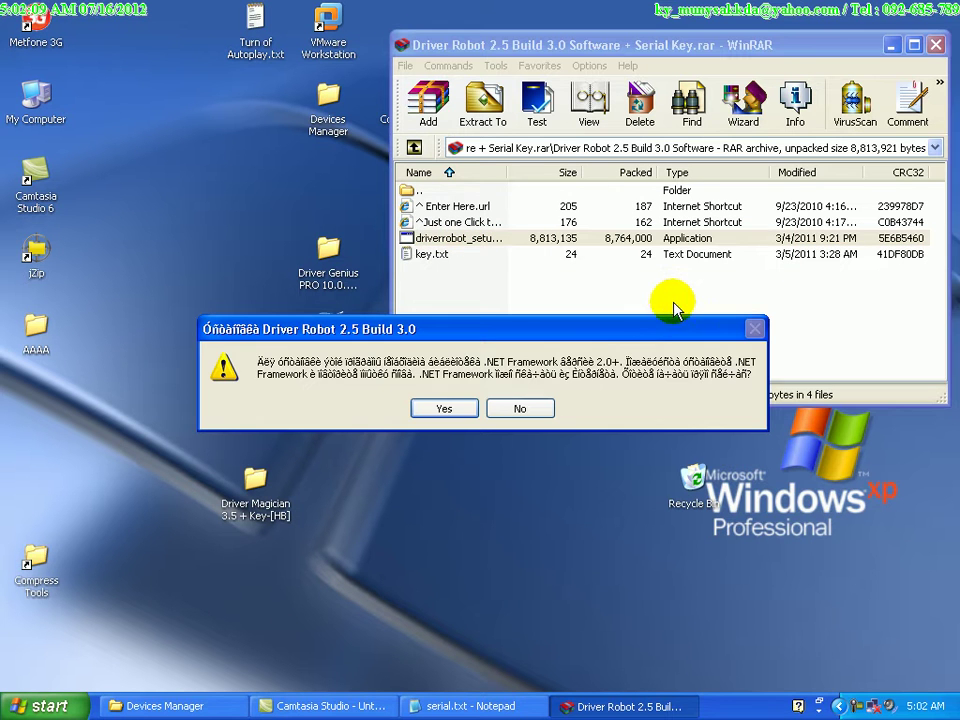
click(527, 411)
double_click(478, 239)
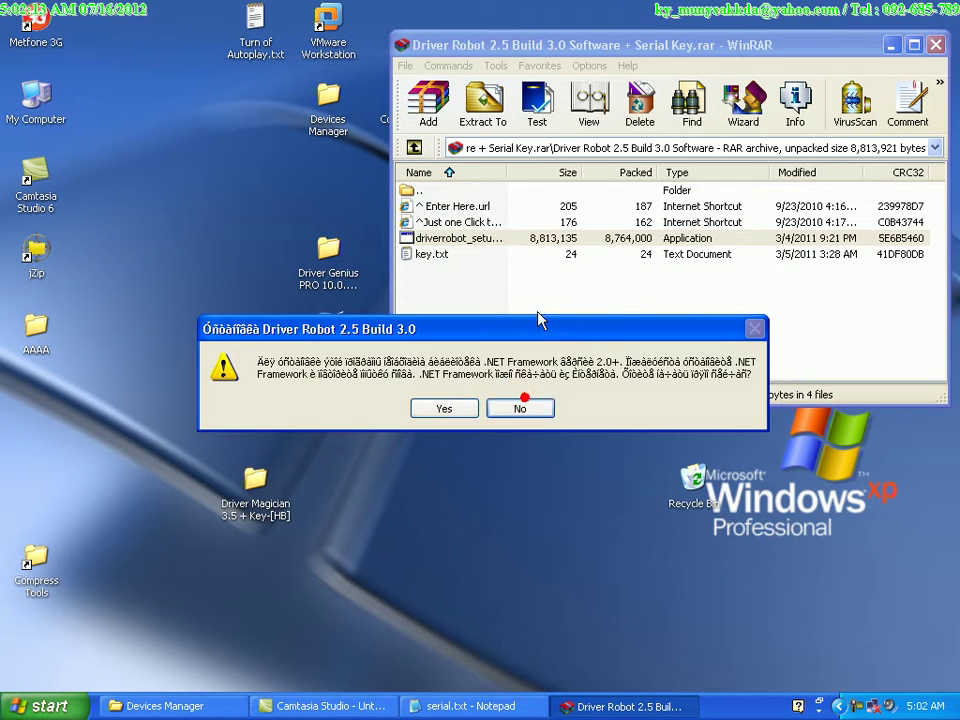
click(518, 408)
- Extract the Driver Robot 2.5 Build 3.0 Software folder from the archive to the desktop and close the archive
click(422, 148)
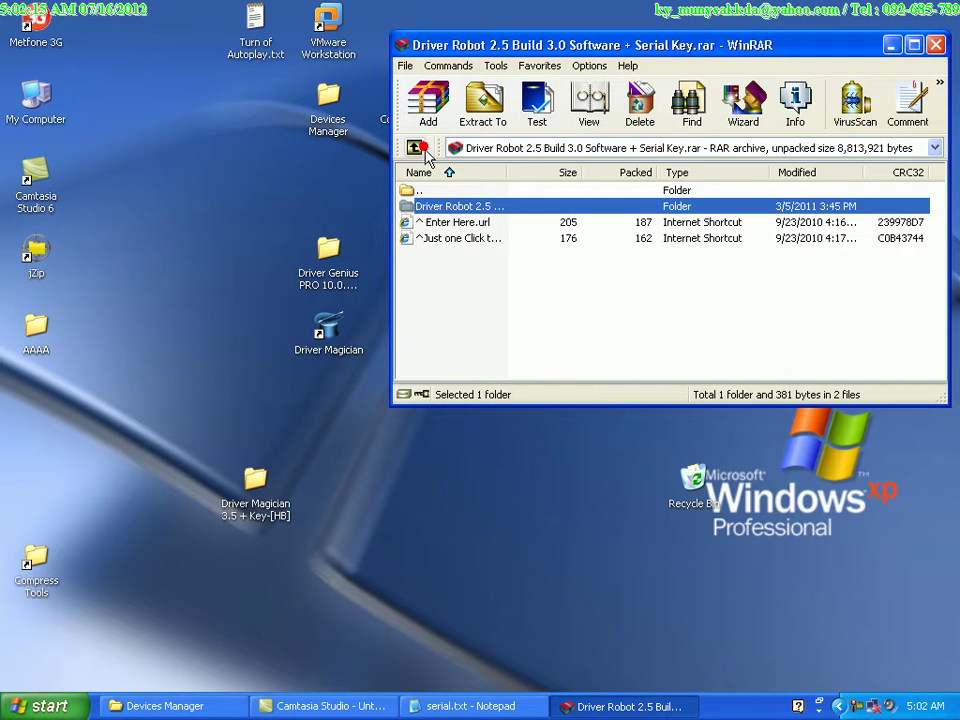
drag(452, 205, 243, 158)
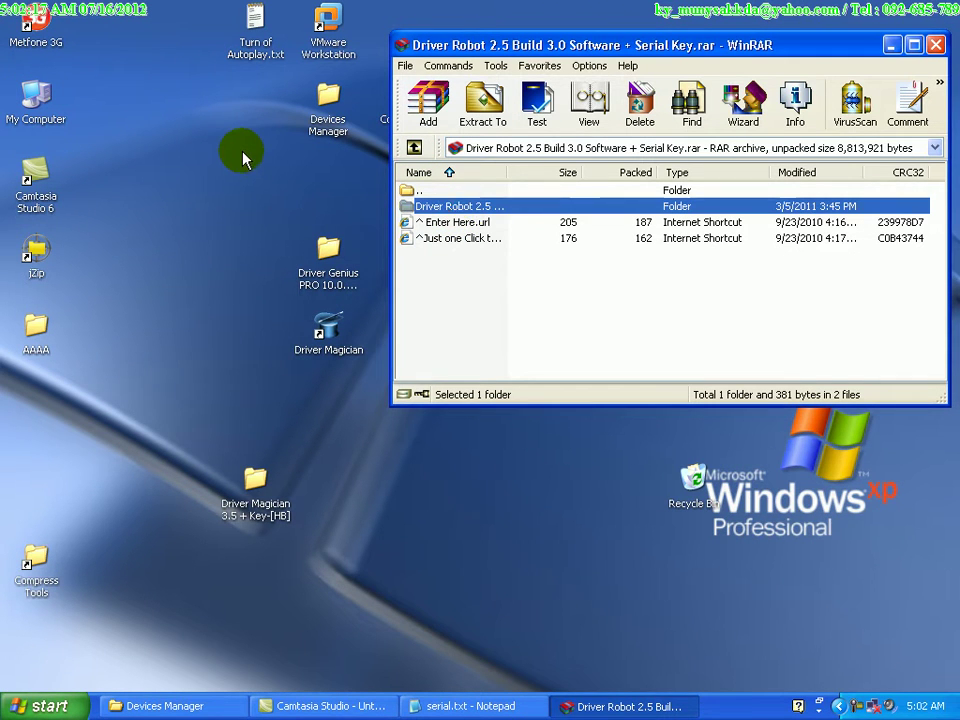
drag(732, 48, 466, 76)
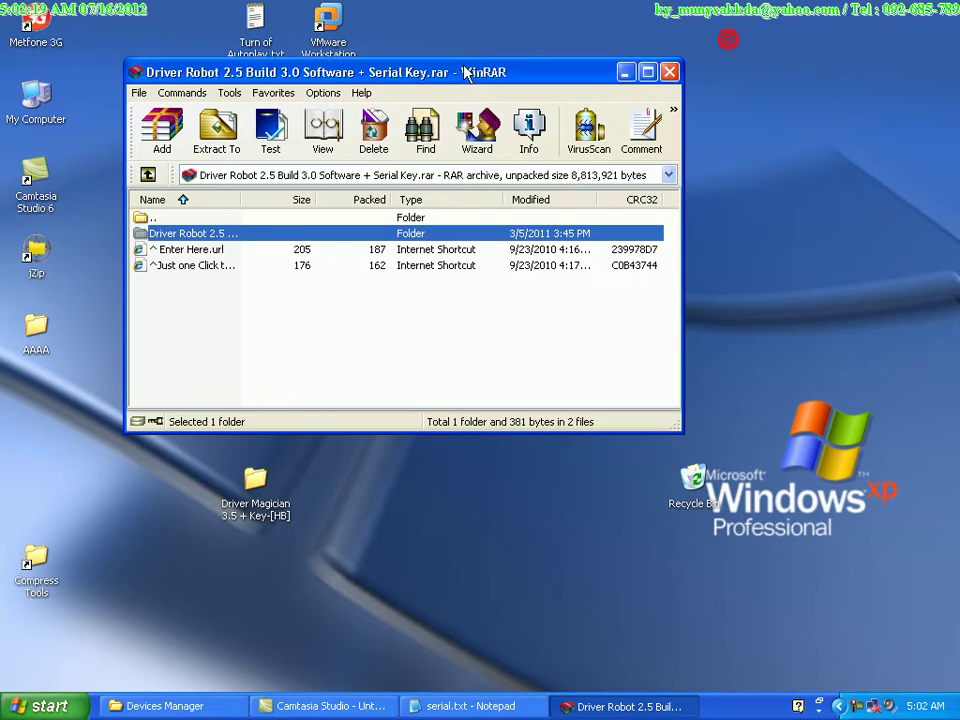
click(669, 72)
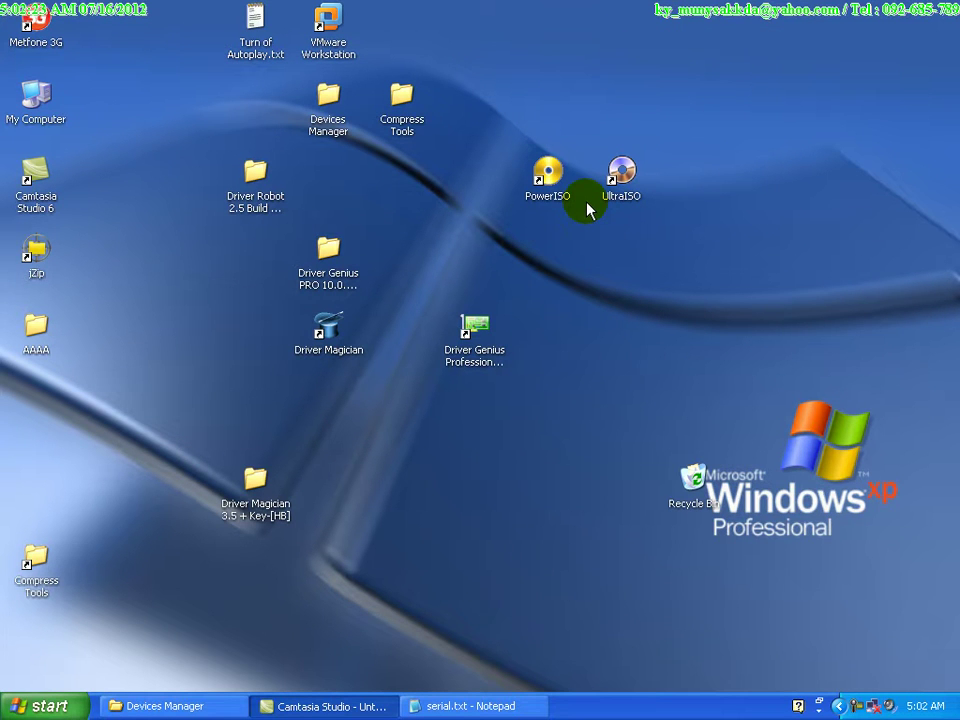
- Try to run driverrobot_setup.exe from the extracted folder, accept the .NET Framework download prompt, and close the browser and folder
double_click(265, 186)
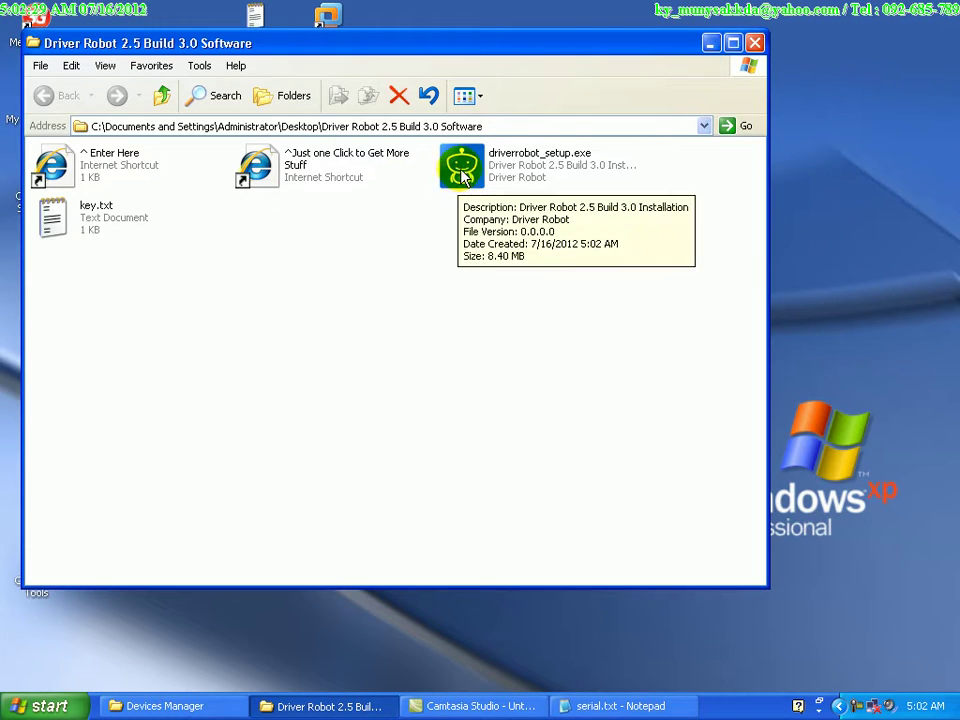
double_click(461, 175)
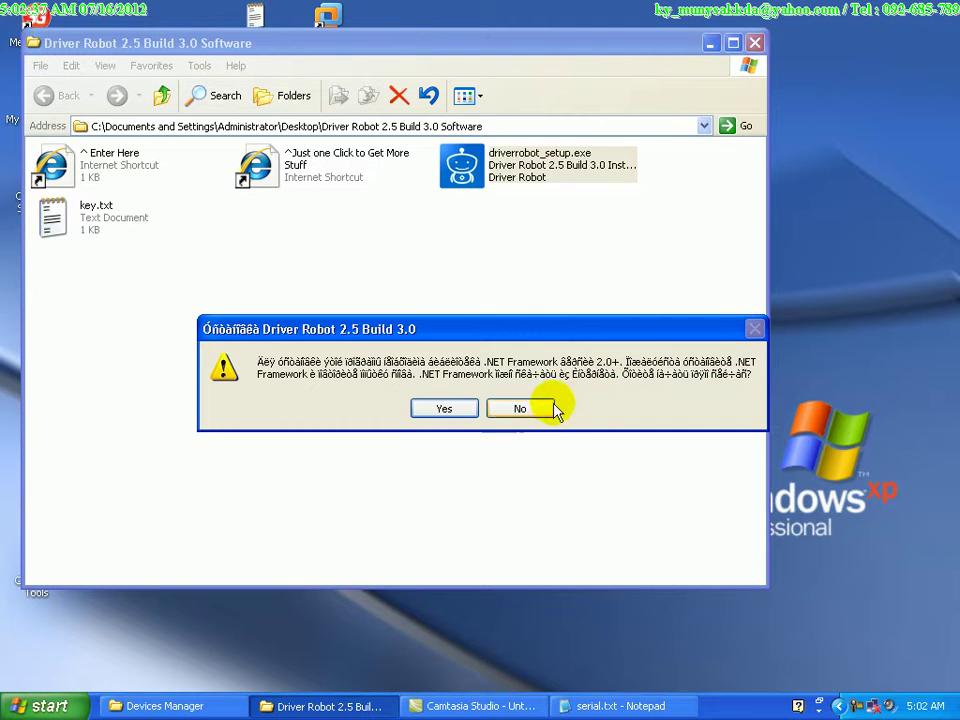
click(487, 408)
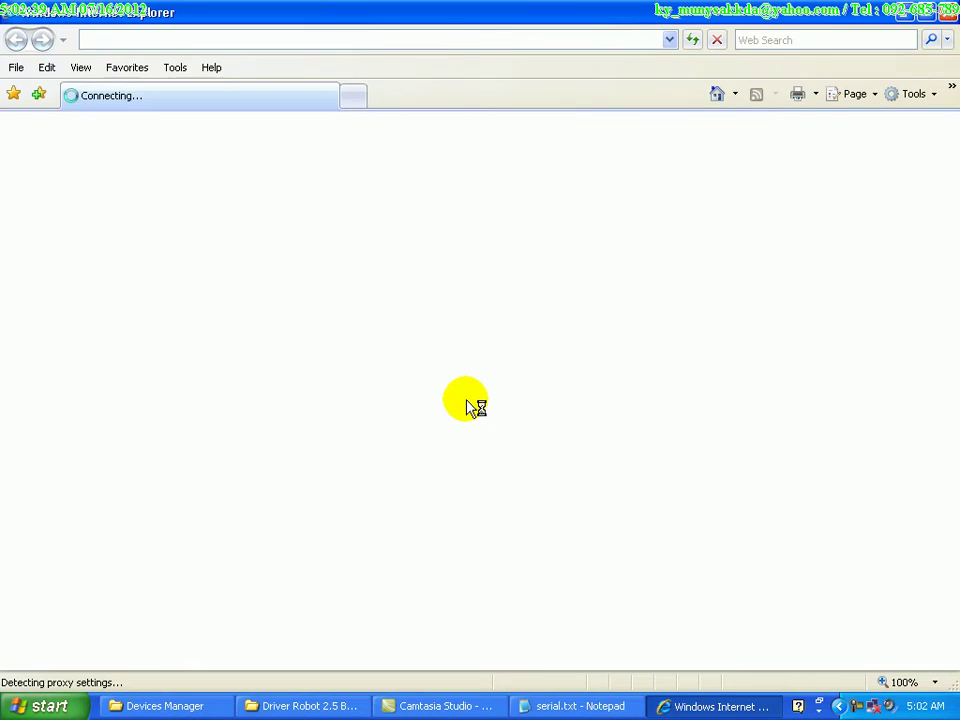
click(947, 12)
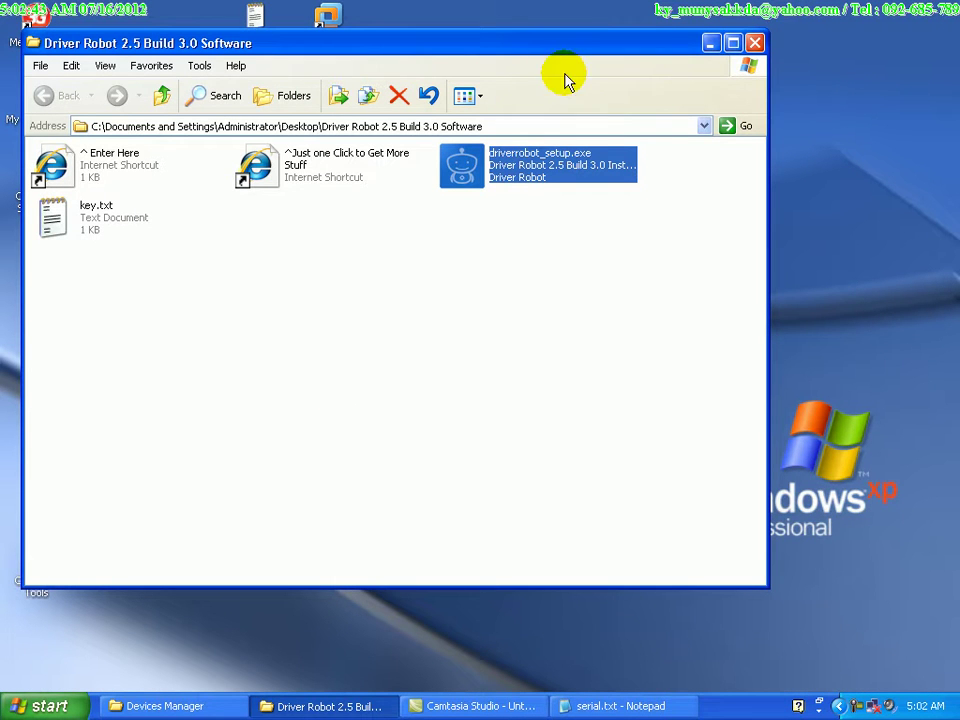
click(754, 45)
- Open Add or Remove Programs from the Control Panel, maximize it and minimize the Control Panel window
click(22, 708)
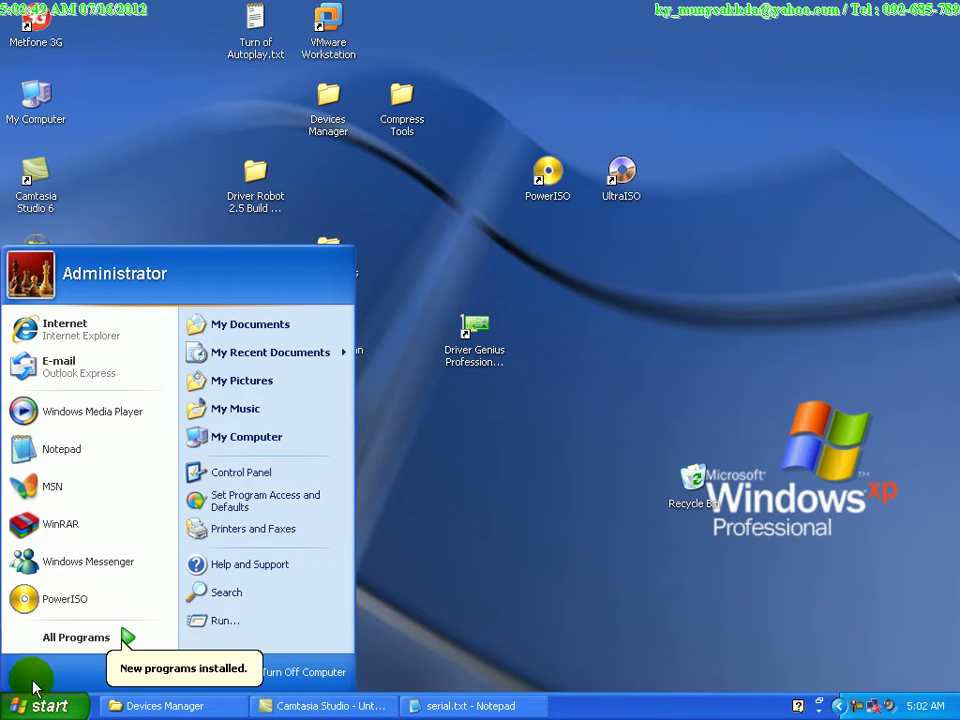
click(250, 474)
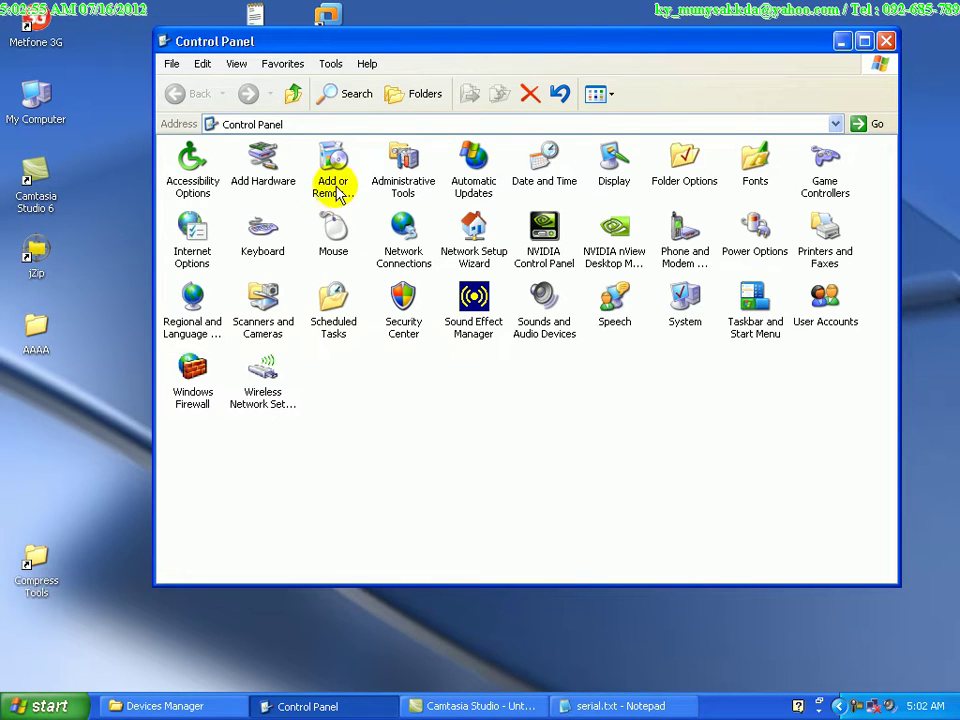
double_click(336, 185)
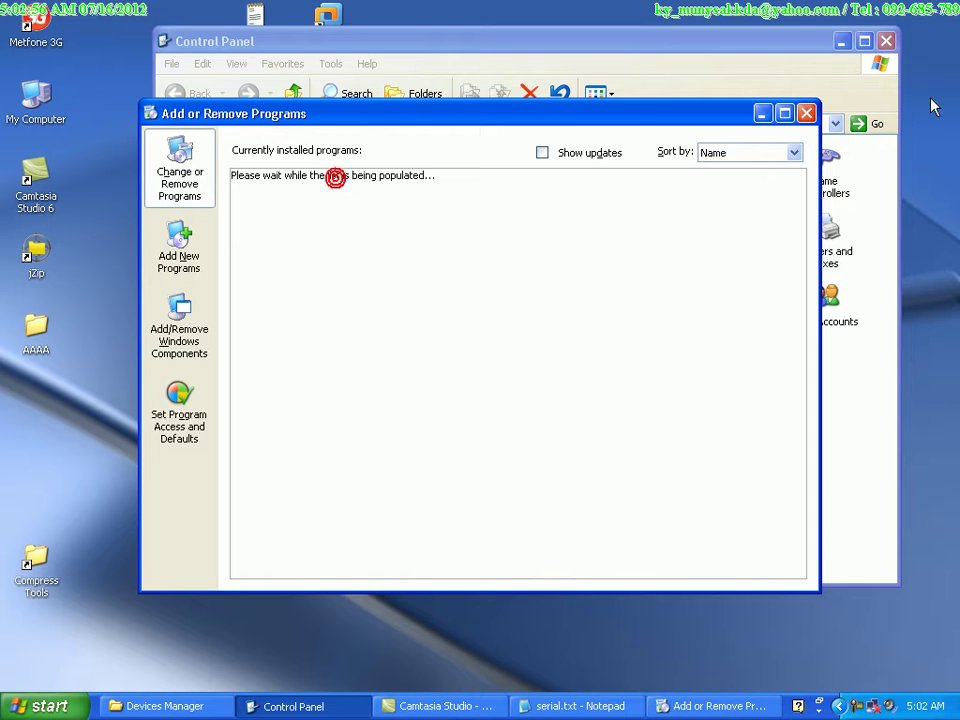
click(842, 41)
click(786, 114)
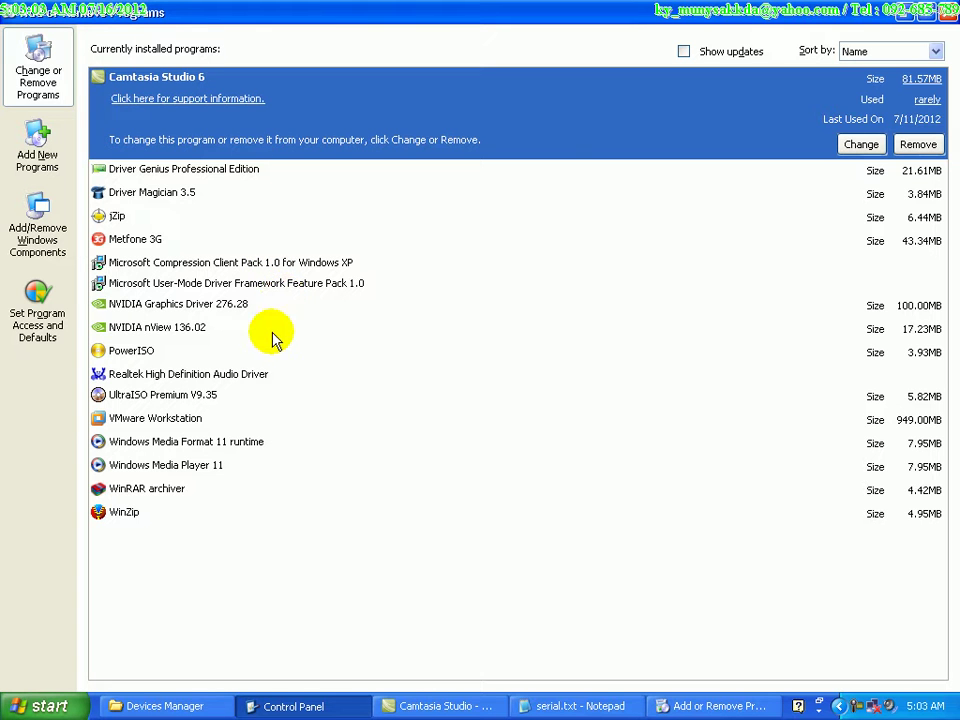
- Look through the currently installed programs, from Camtasia Studio 6 to WinRAR archiver, for the .NET Framework
click(257, 490)
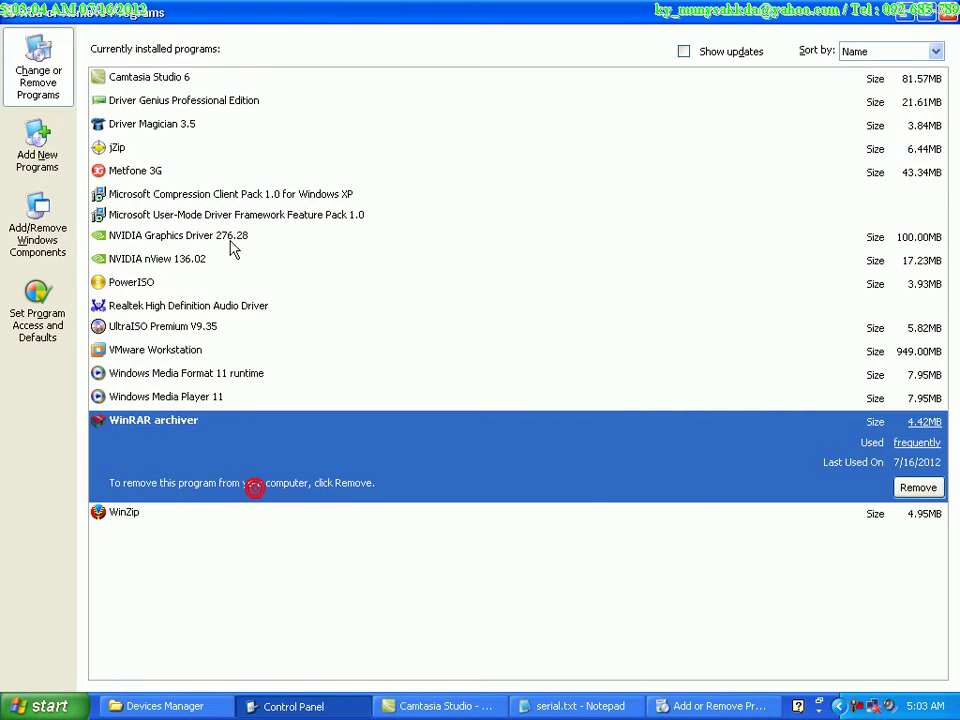
click(205, 80)
click(212, 172)
click(212, 208)
click(237, 249)
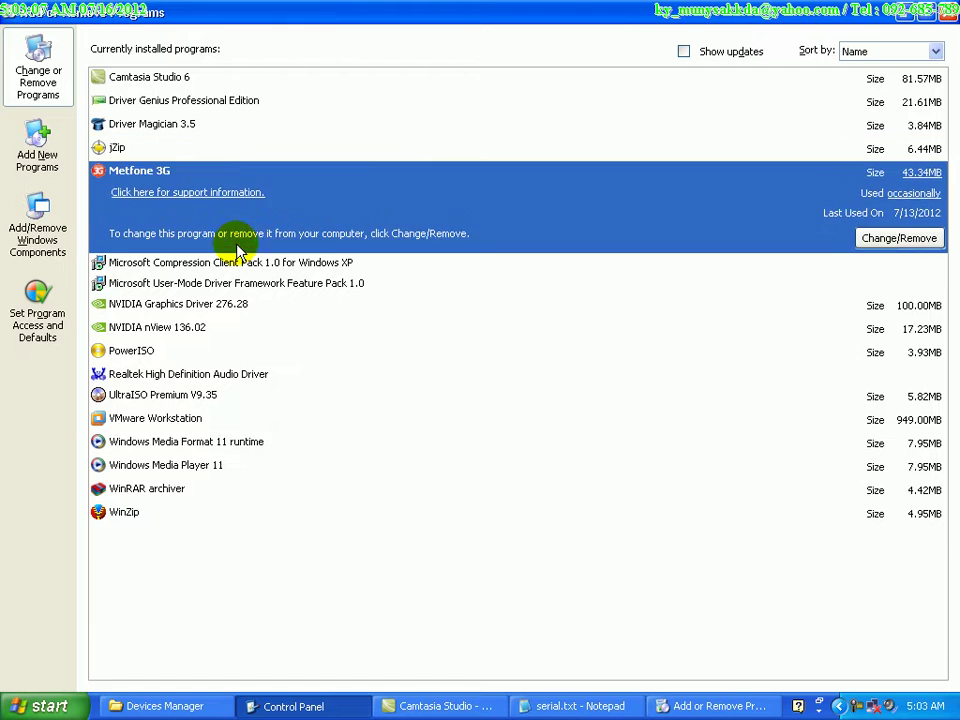
click(240, 262)
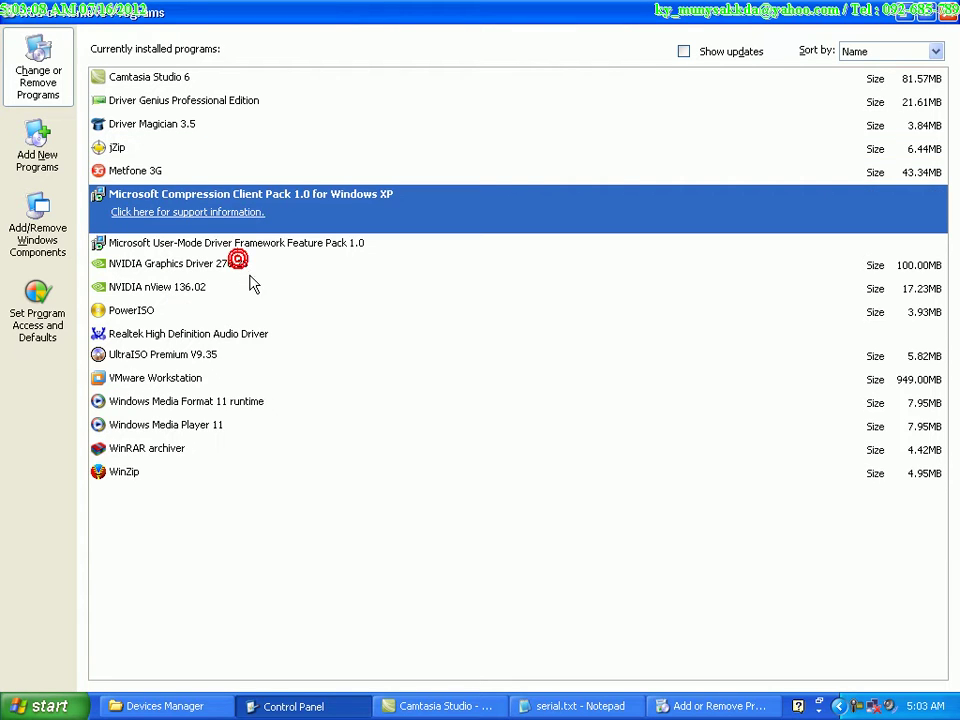
click(280, 243)
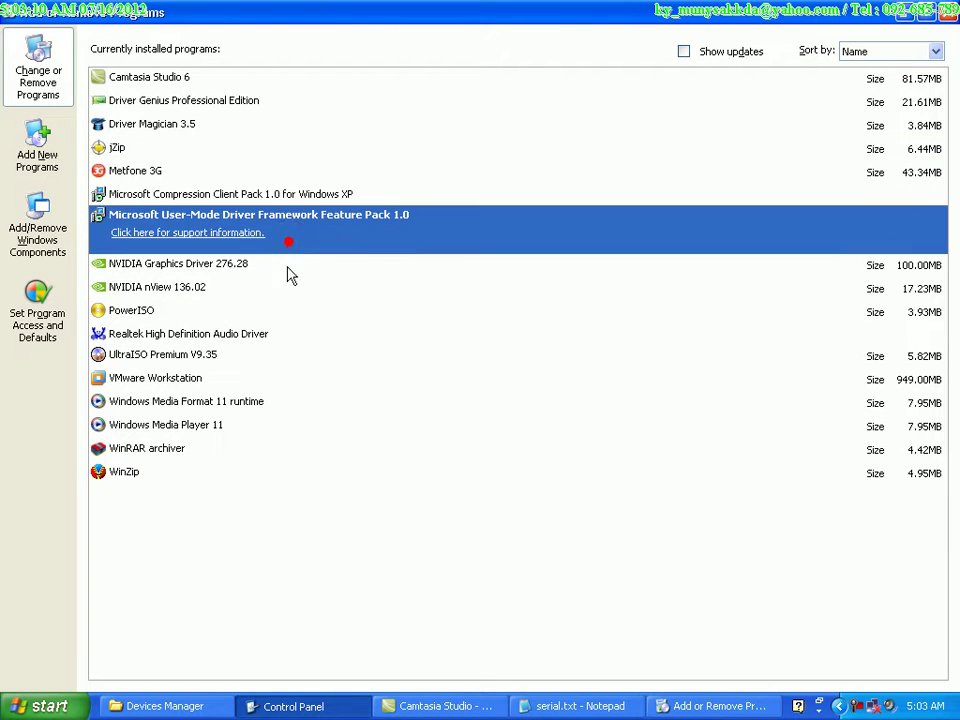
click(257, 338)
click(238, 400)
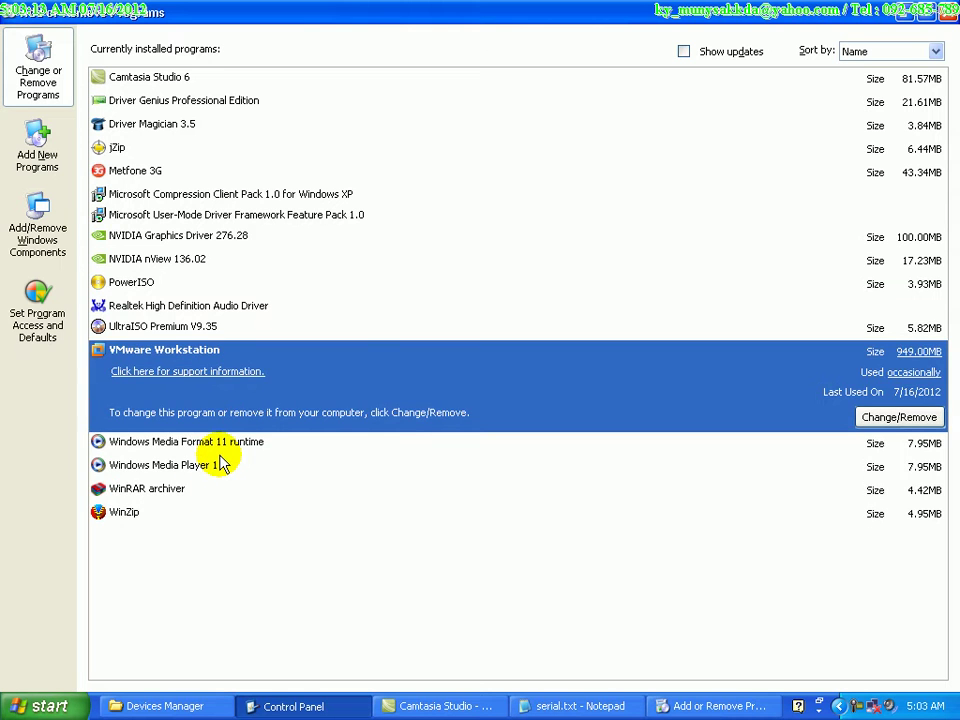
click(220, 448)
click(214, 487)
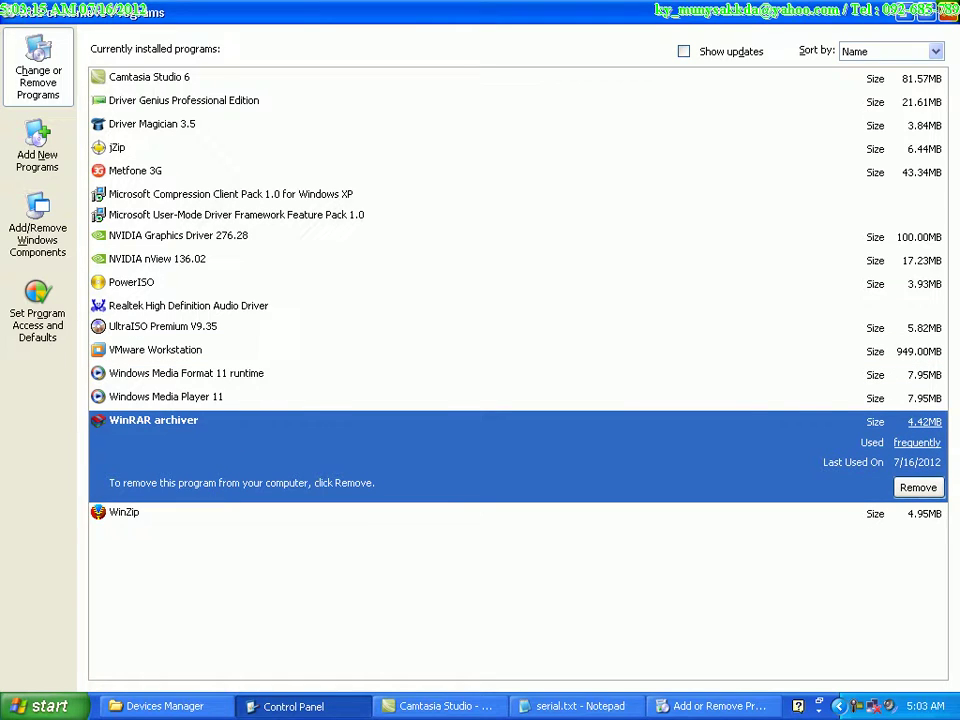
- Close Add or Remove Programs and bring back the Devices Manager folder
click(947, 10)
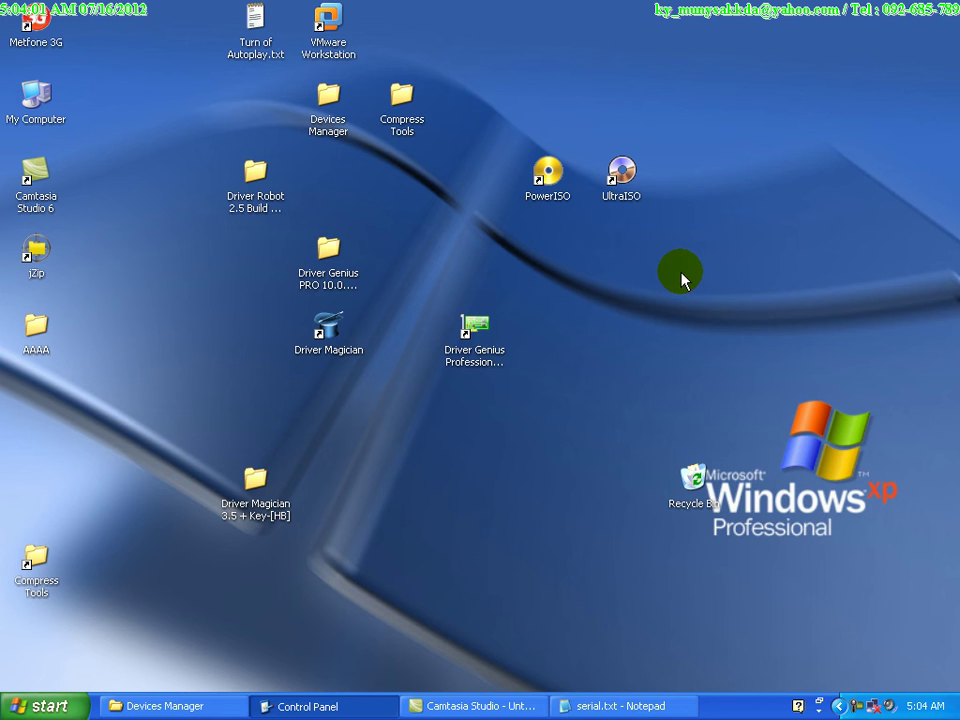
click(188, 705)
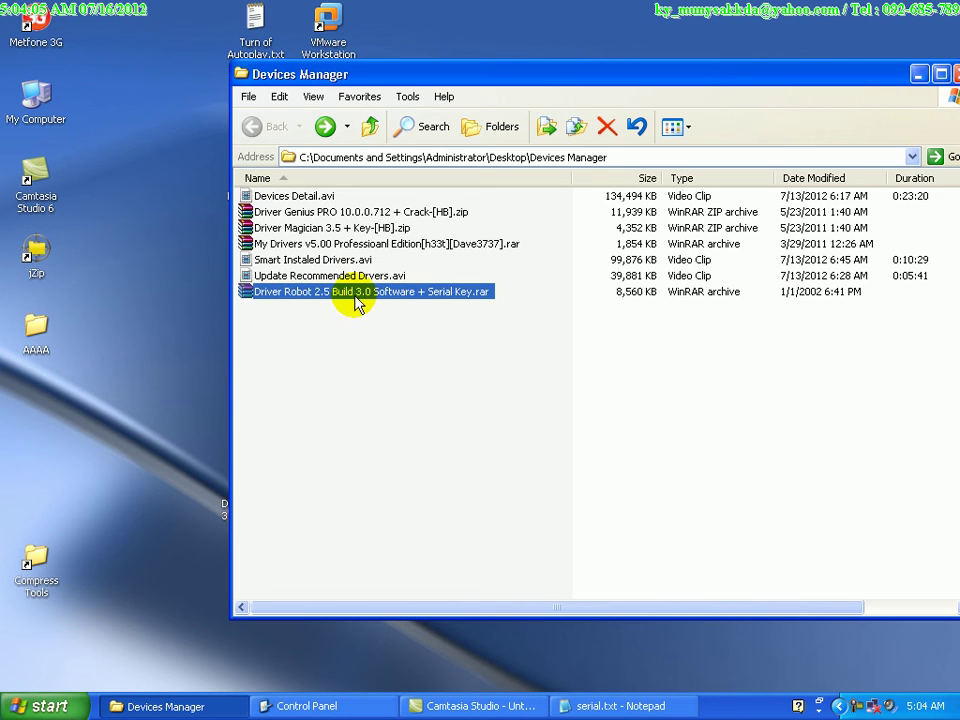